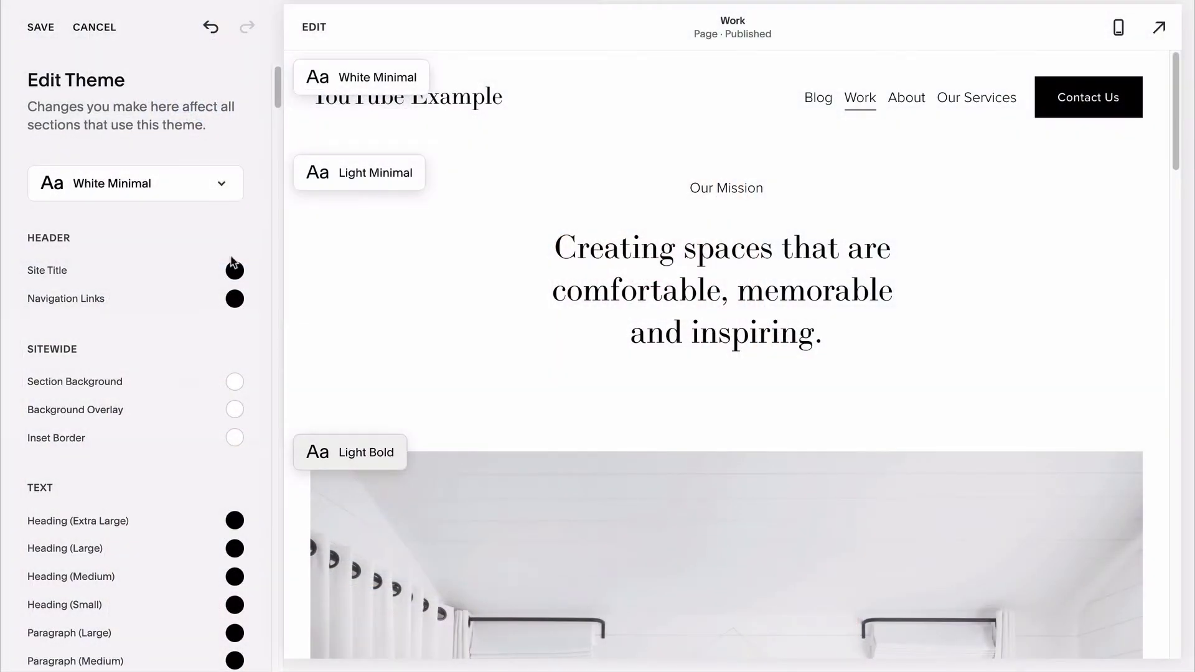
Step: Make the site title and navigation links tan in the White Minimal theme
left_click(235, 270)
left_click(139, 354)
left_click(235, 299)
left_click(139, 384)
Step: Try light grey for the White Minimal section background, then return it to white
scroll(205, 336, "down", 1)
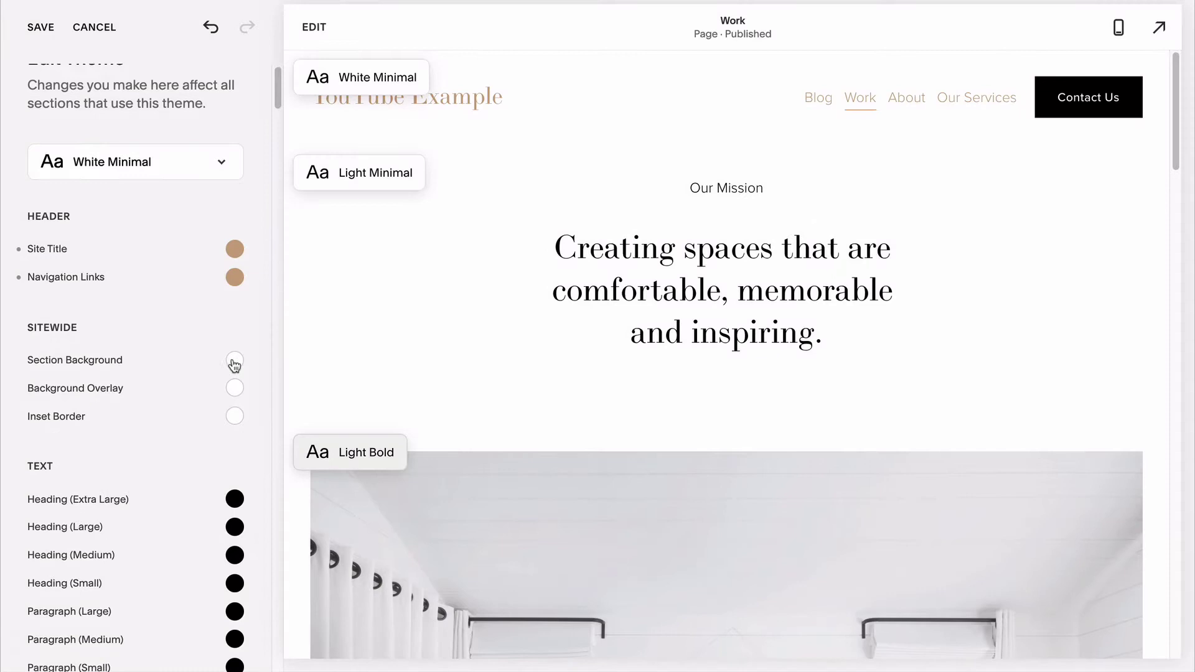
left_click(235, 360)
left_click(192, 436)
left_click(216, 349)
left_click(45, 426)
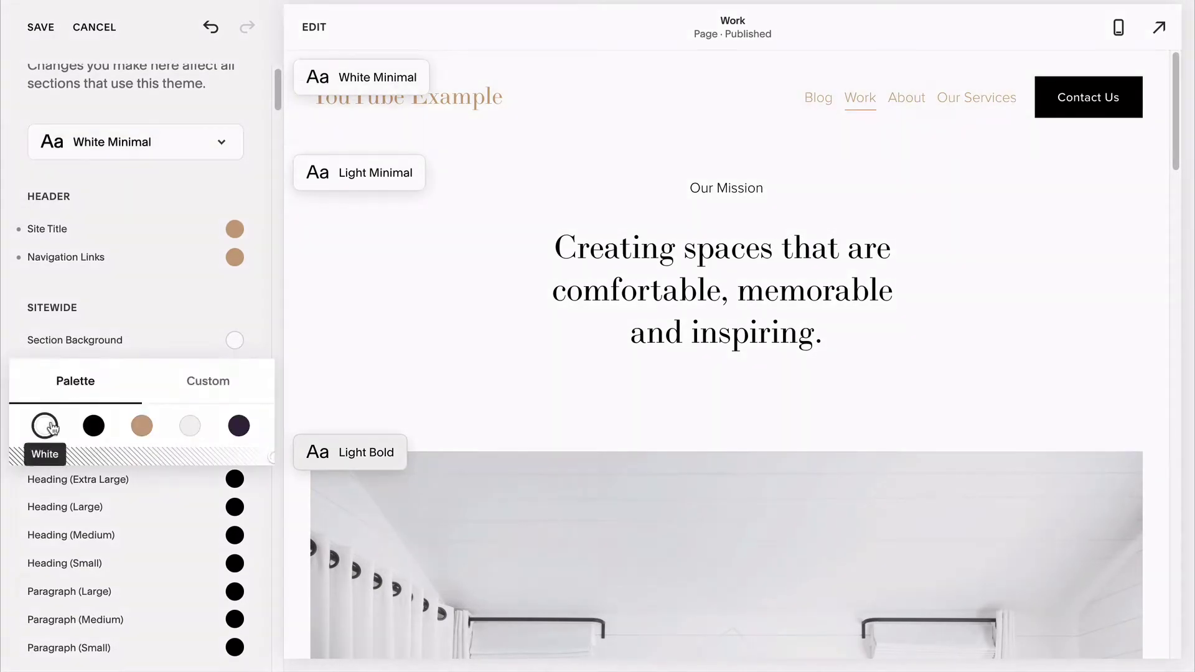
Step: In Light Minimal, make the section background light grey and large headings tan
left_click(177, 133)
left_click(144, 297)
left_click(231, 359)
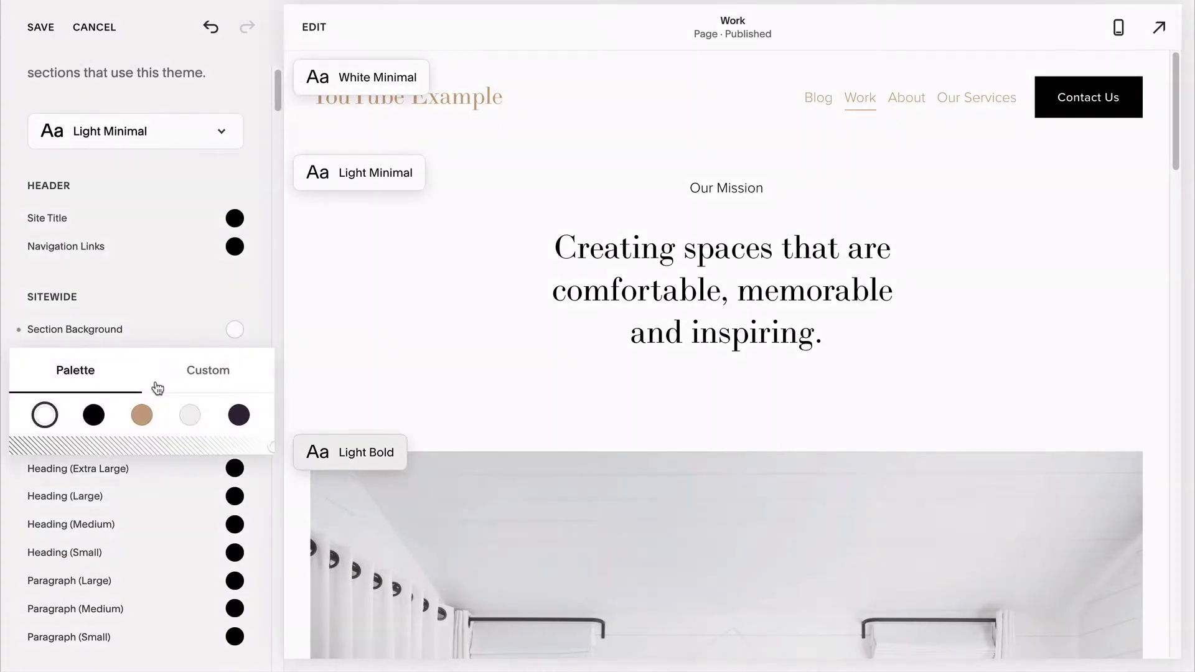
left_click(190, 415)
scroll(186, 355, "down", 2)
scroll(206, 399, "up", 2)
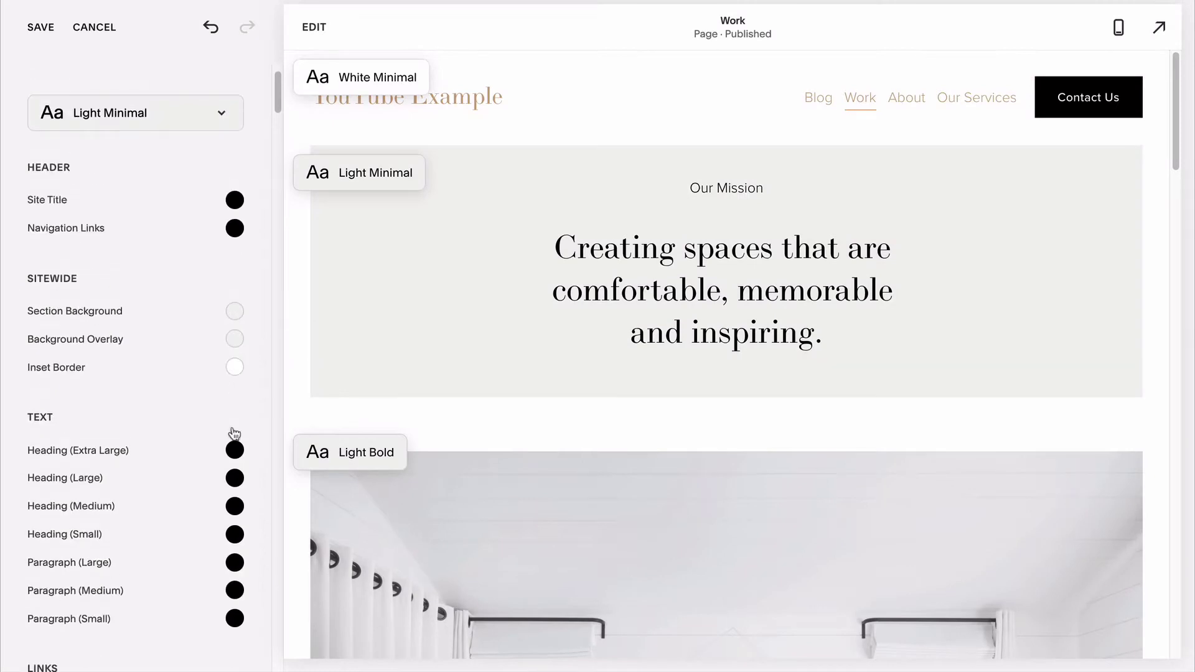
left_click(235, 469)
left_click(140, 563)
Step: Back in White Minimal, set the button background to the palette's tan
scroll(178, 498, "down", 2)
scroll(180, 488, "down", 3)
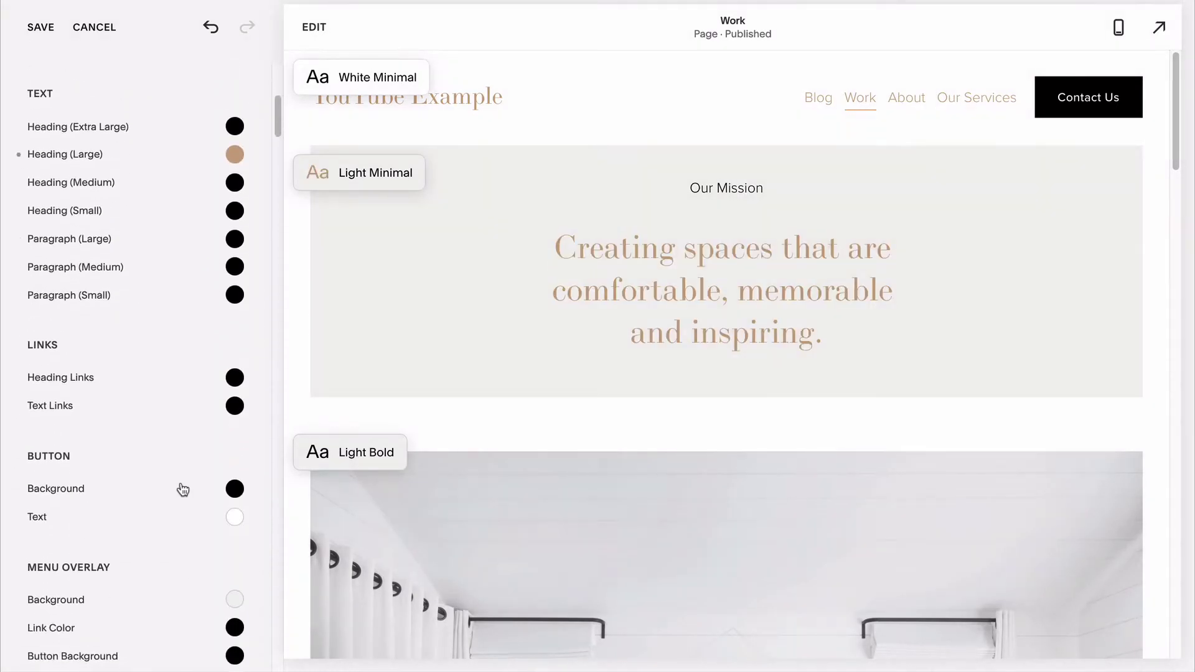
scroll(446, 379, "down", 5)
scroll(189, 286, "up", 5)
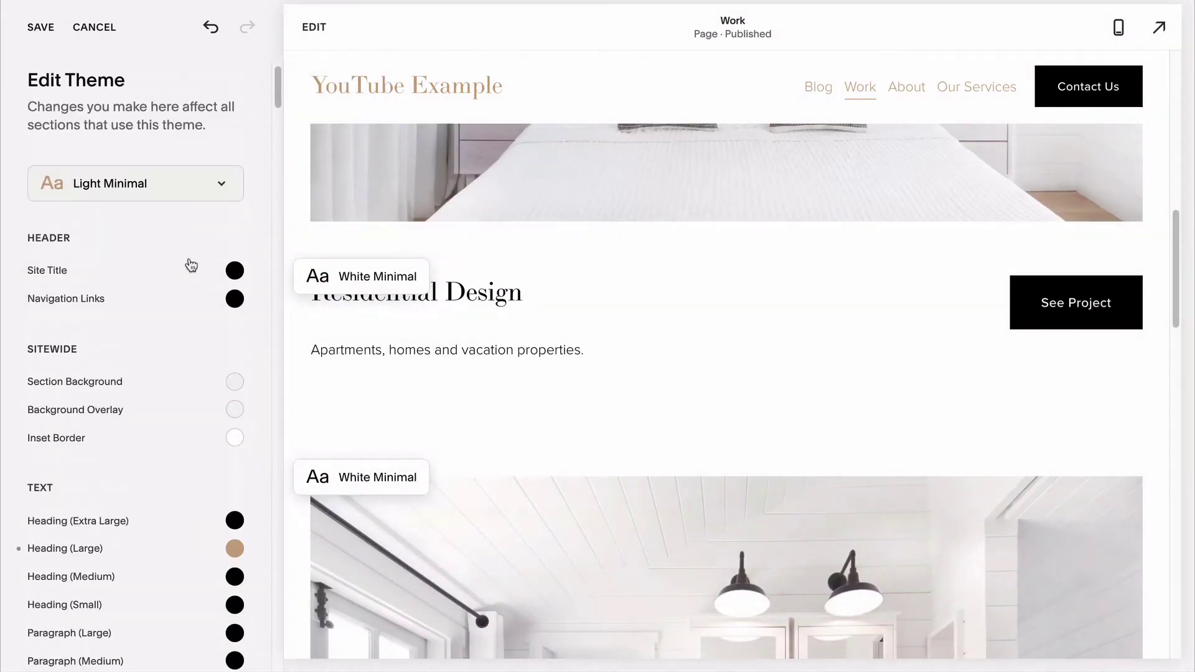
left_click(176, 191)
left_click(164, 260)
scroll(199, 381, "down", 5)
scroll(206, 367, "down", 4)
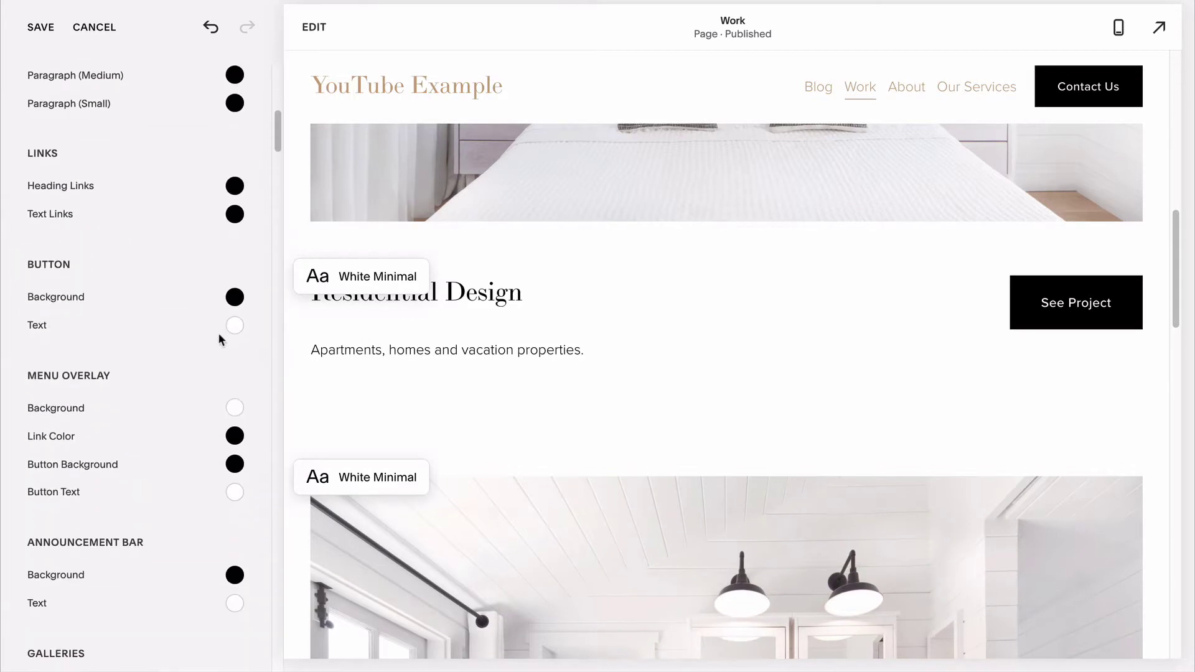
left_click(234, 296)
left_click(75, 337)
left_click(142, 382)
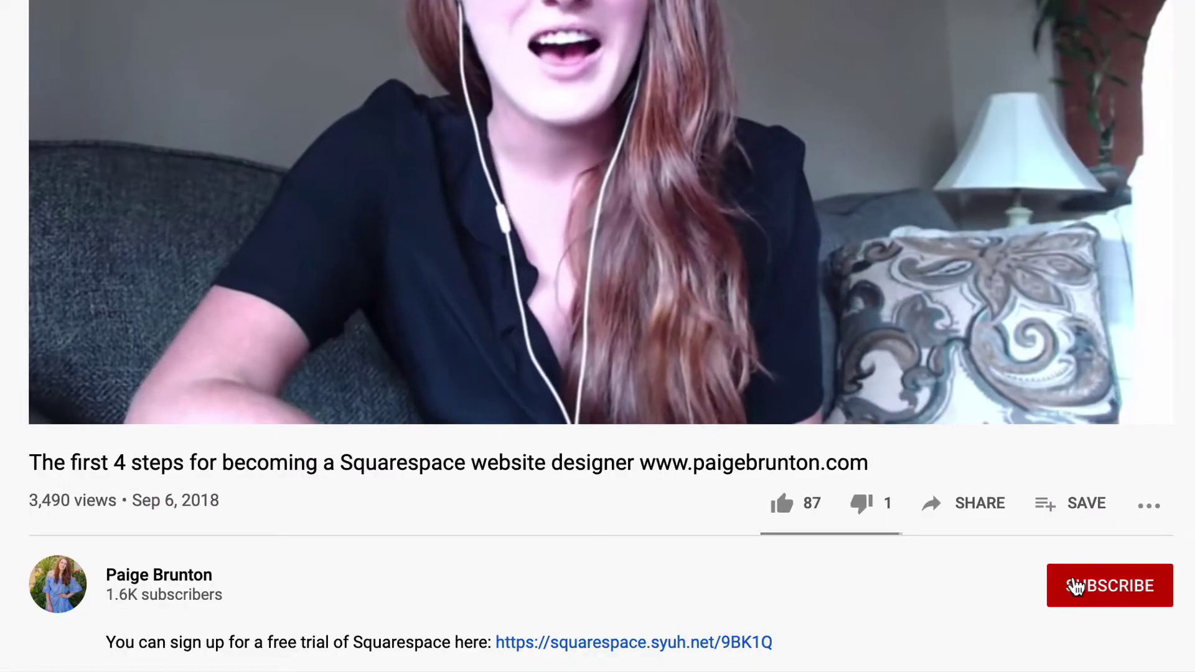
Step: Subscribe to the YouTube channel and bring up its bell notification options
left_click(1075, 586)
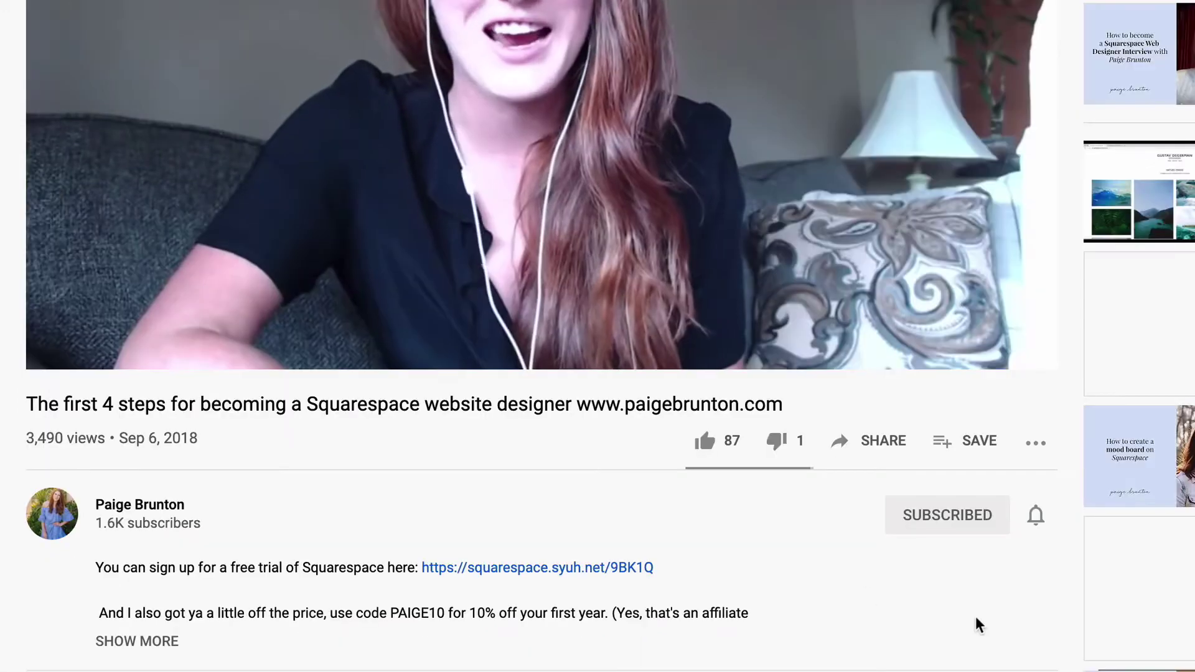
left_click(1036, 518)
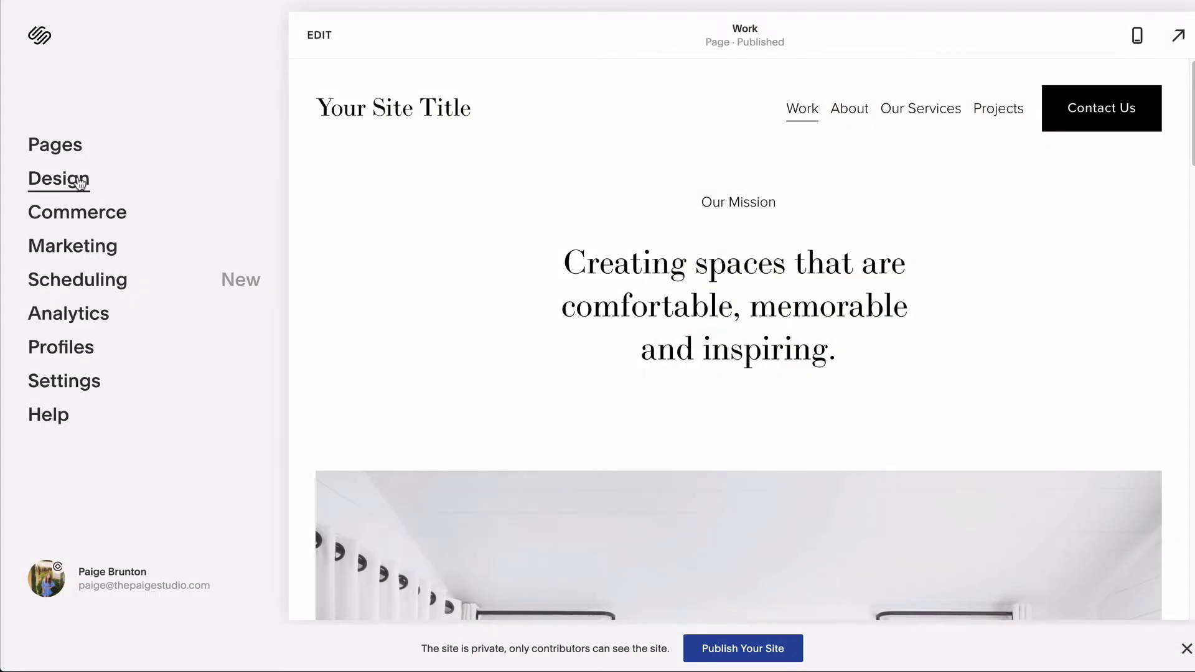
Step: In Design > Fonts > Buttons, try Source Sans Pro, then Trebuchet MS, as the family
left_click(79, 183)
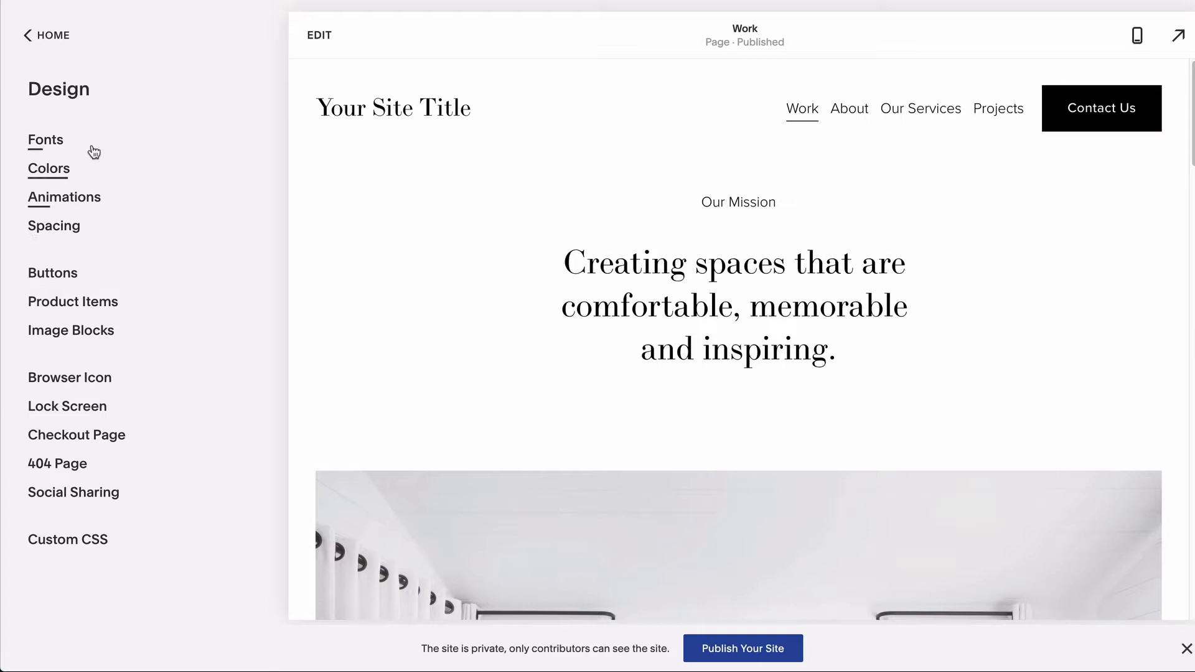
left_click(68, 143)
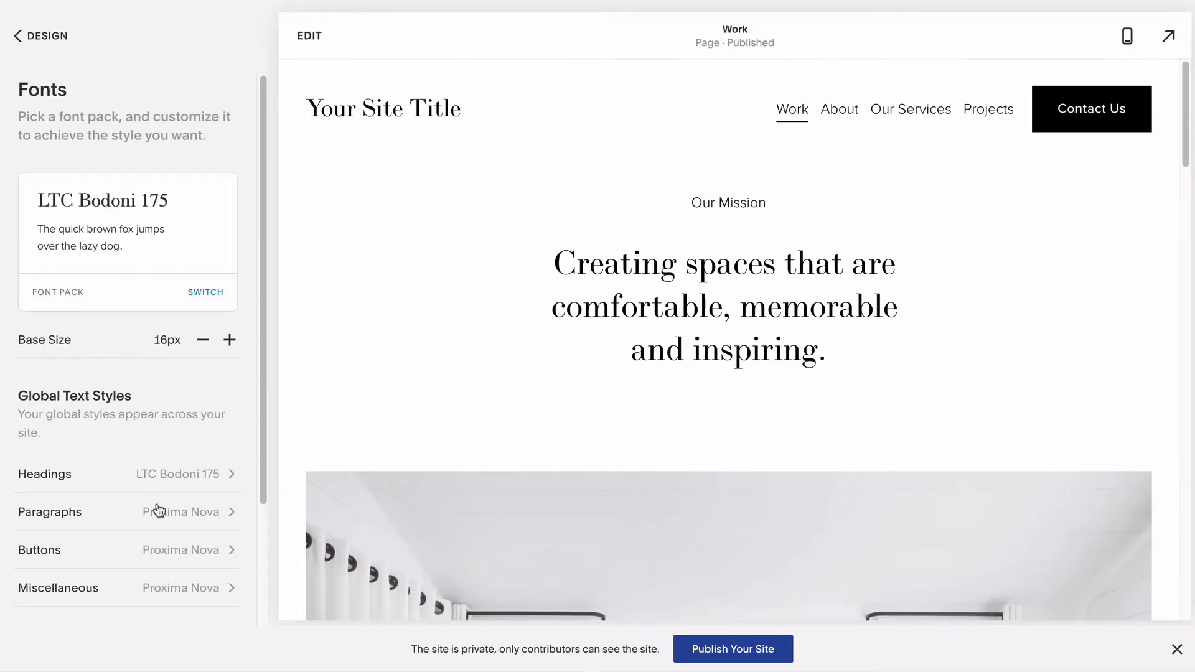
left_click(175, 550)
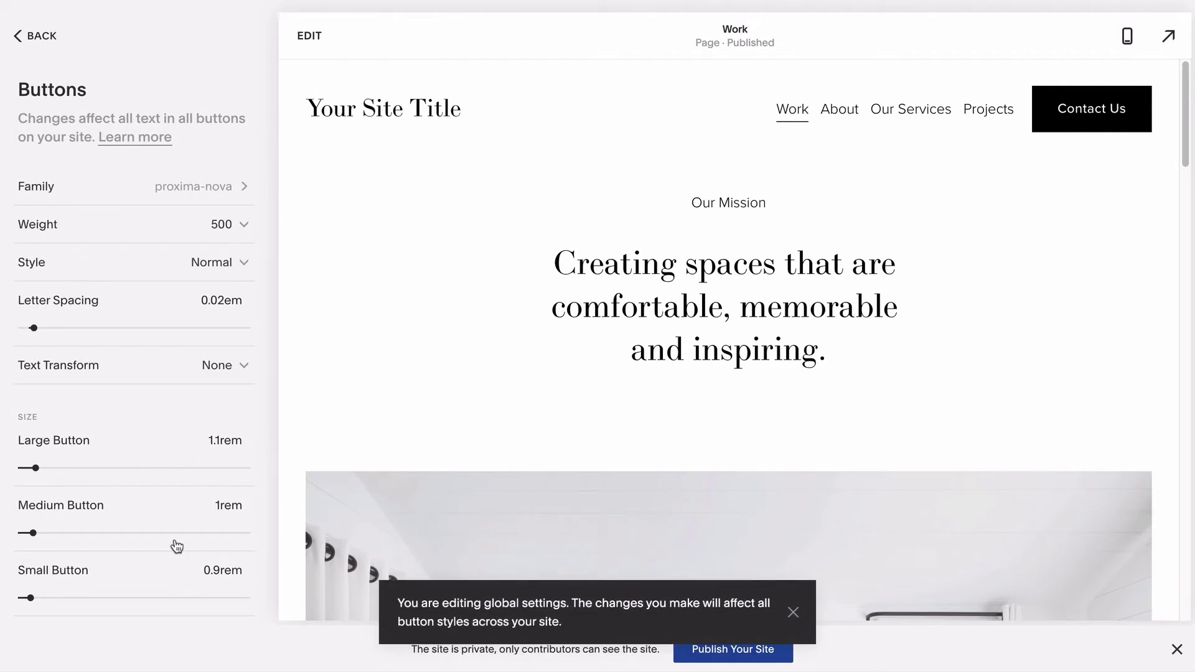
left_click(185, 188)
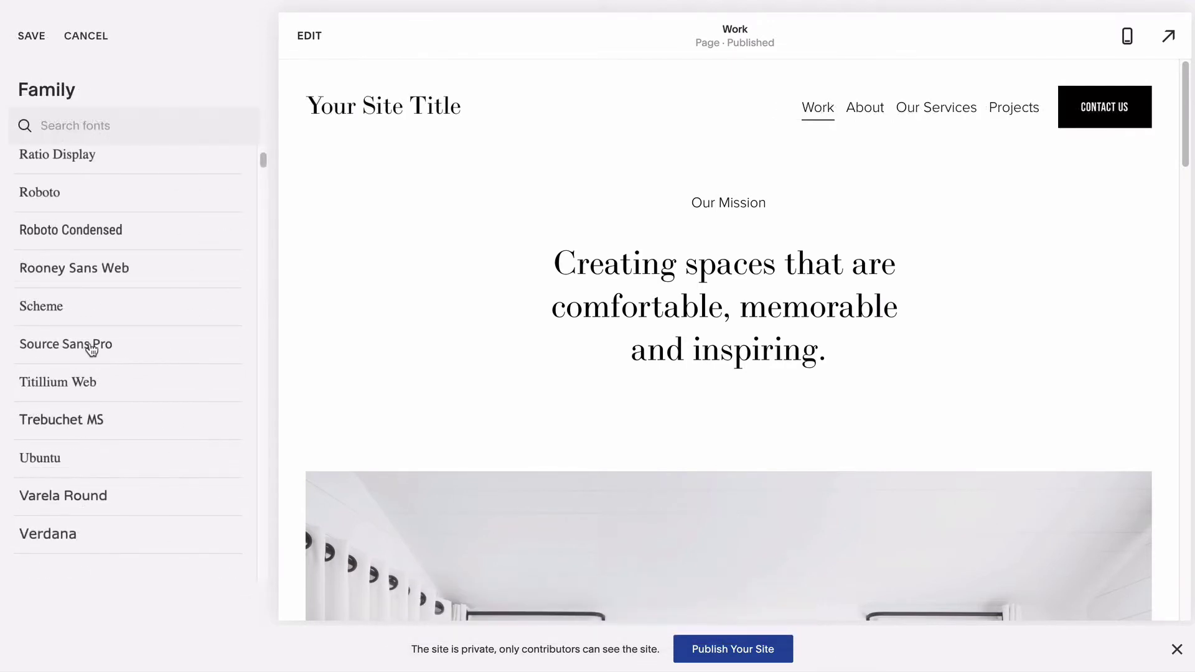
left_click(92, 351)
left_click(94, 418)
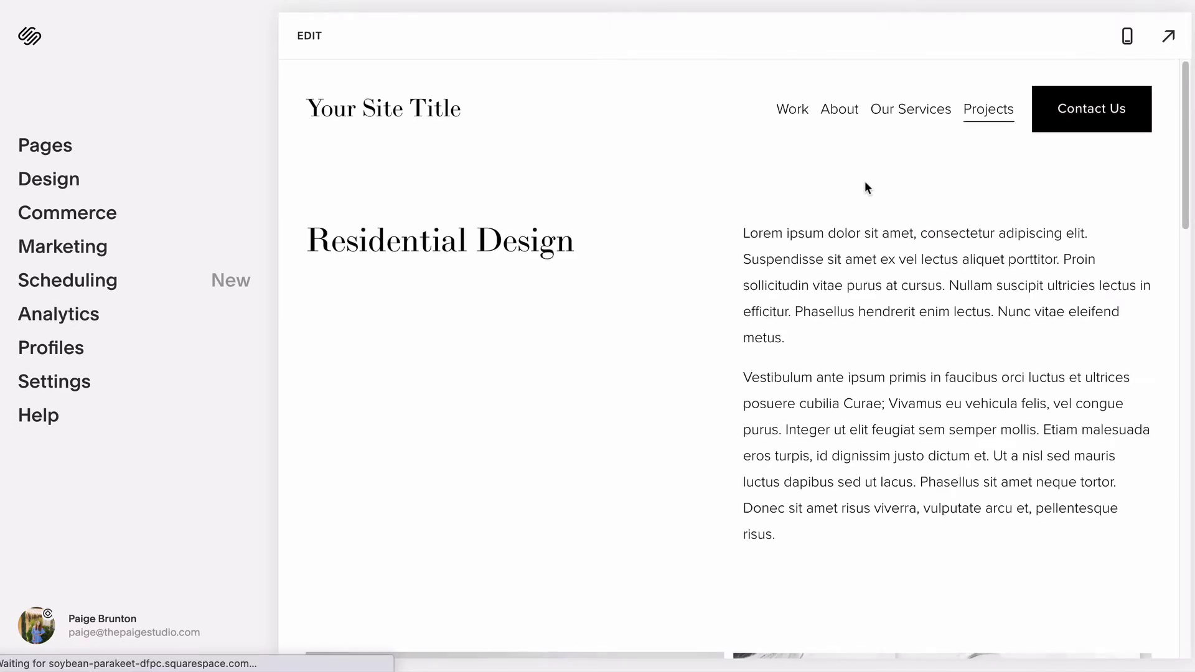
Step: Scroll the Residential Design page, enter edit mode, and inspect the text section's settings
scroll(864, 181, "down", 3)
scroll(865, 181, "down", 5)
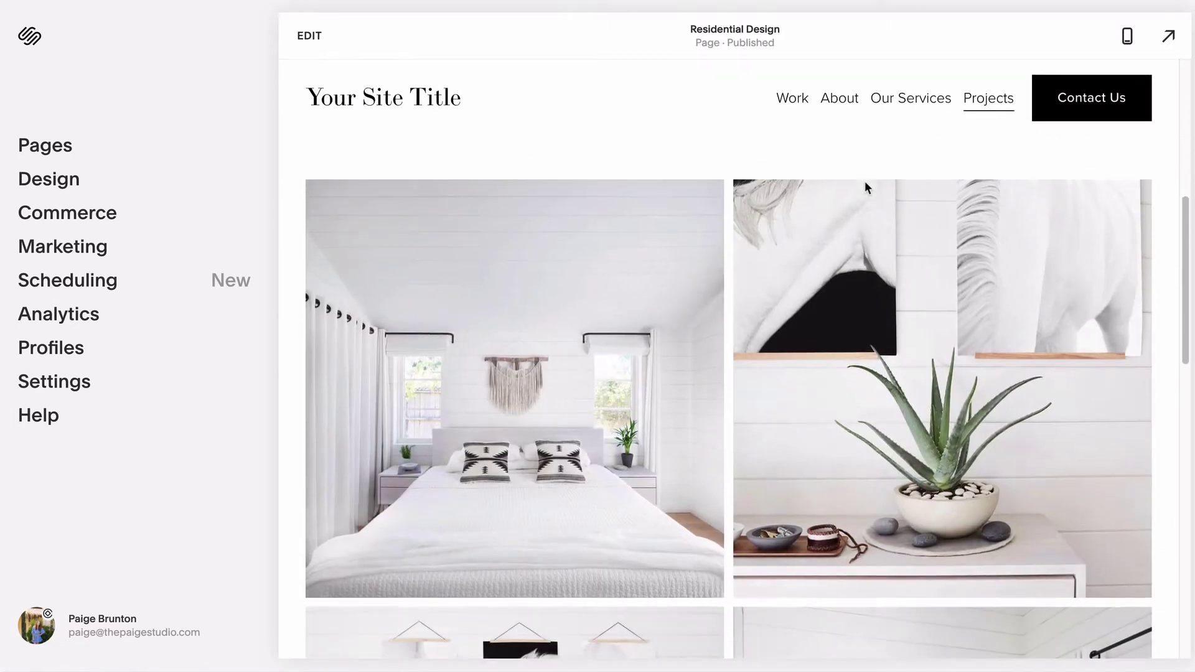
scroll(607, 330, "down", 1)
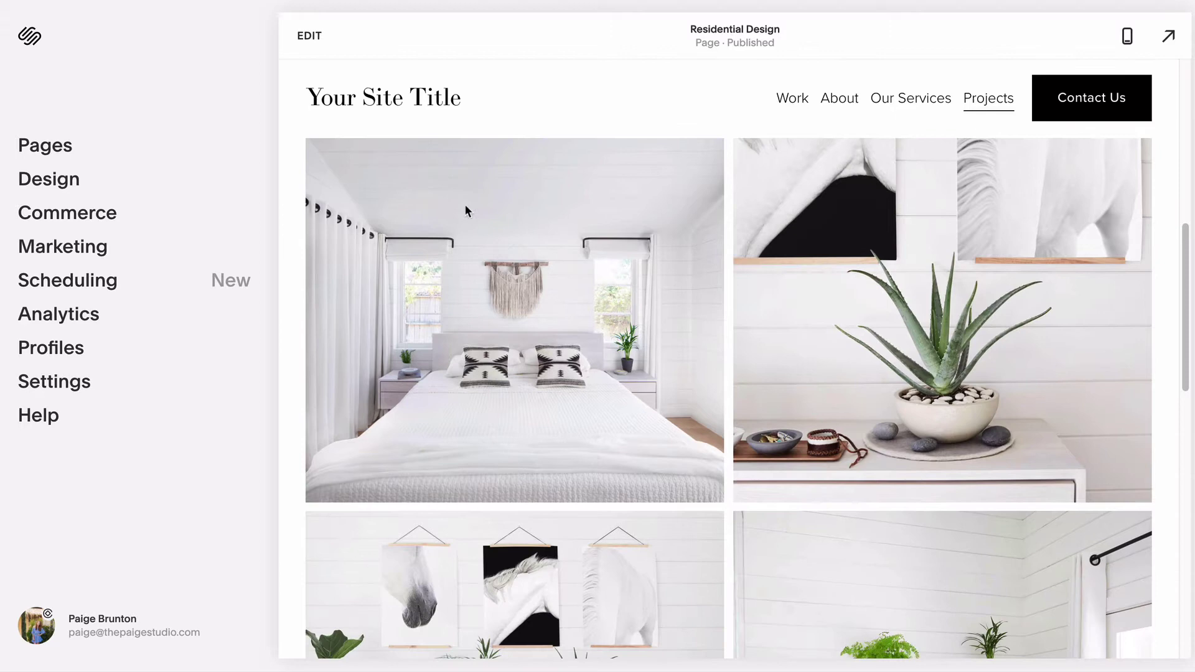
left_click(309, 36)
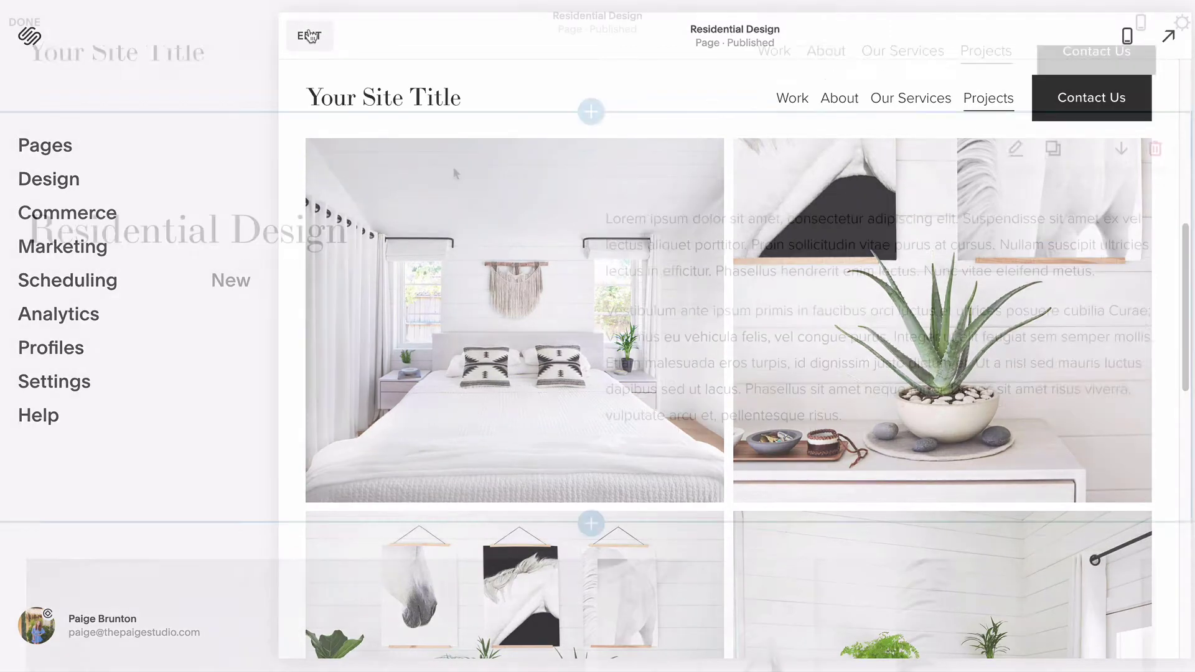
left_click(1016, 83)
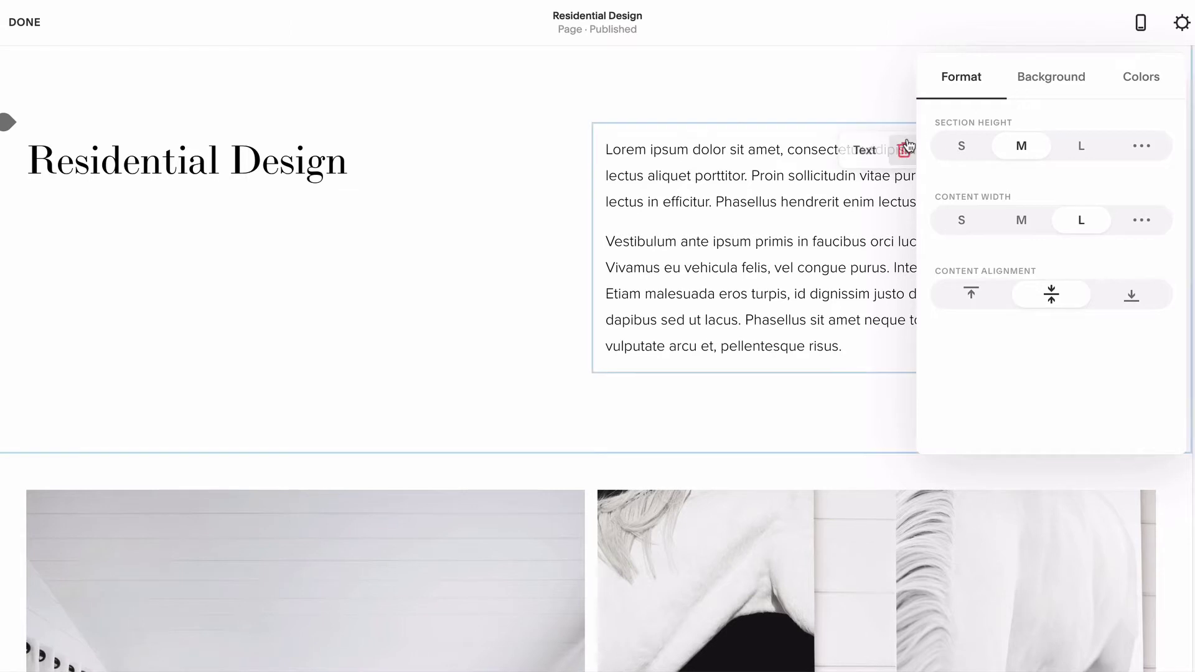
left_click(887, 98)
Step: View the image gallery section's colour theme choices, then close its settings
scroll(887, 98, "down", 3)
scroll(887, 98, "down", 3)
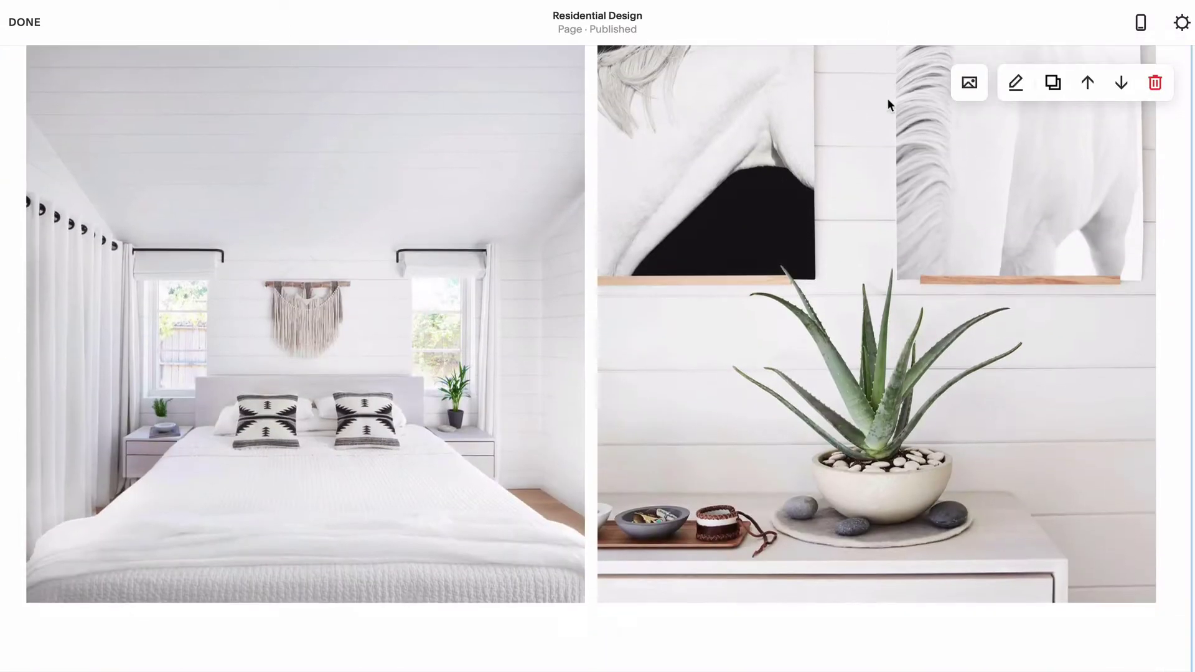
left_click(1014, 84)
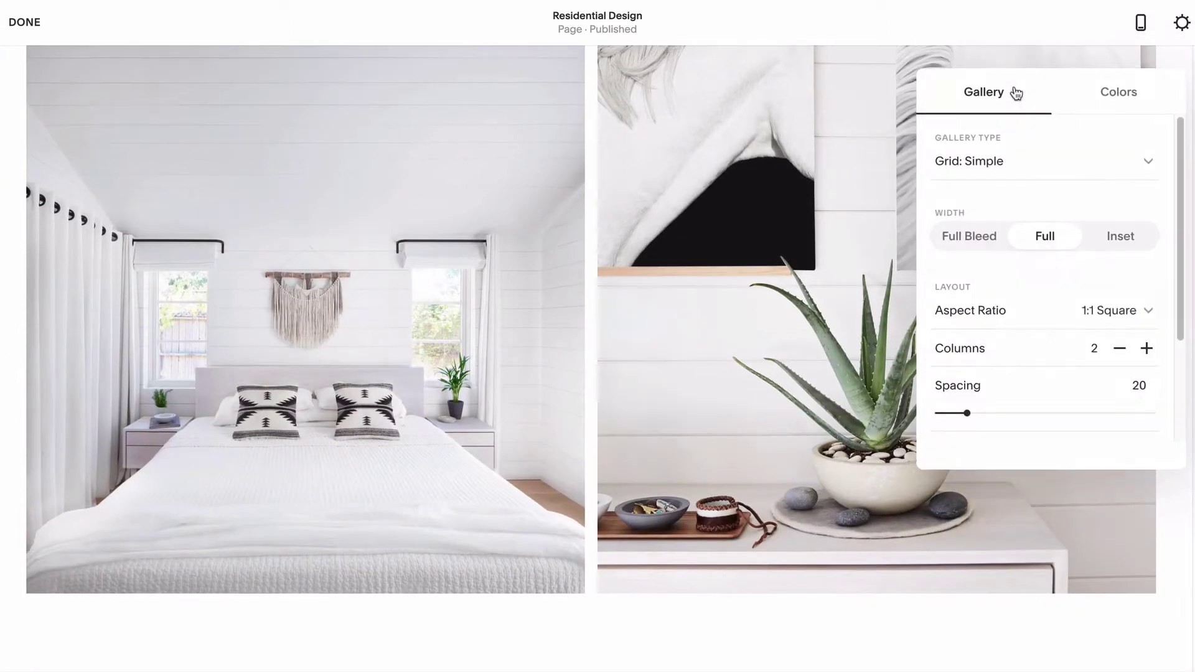
left_click(1088, 102)
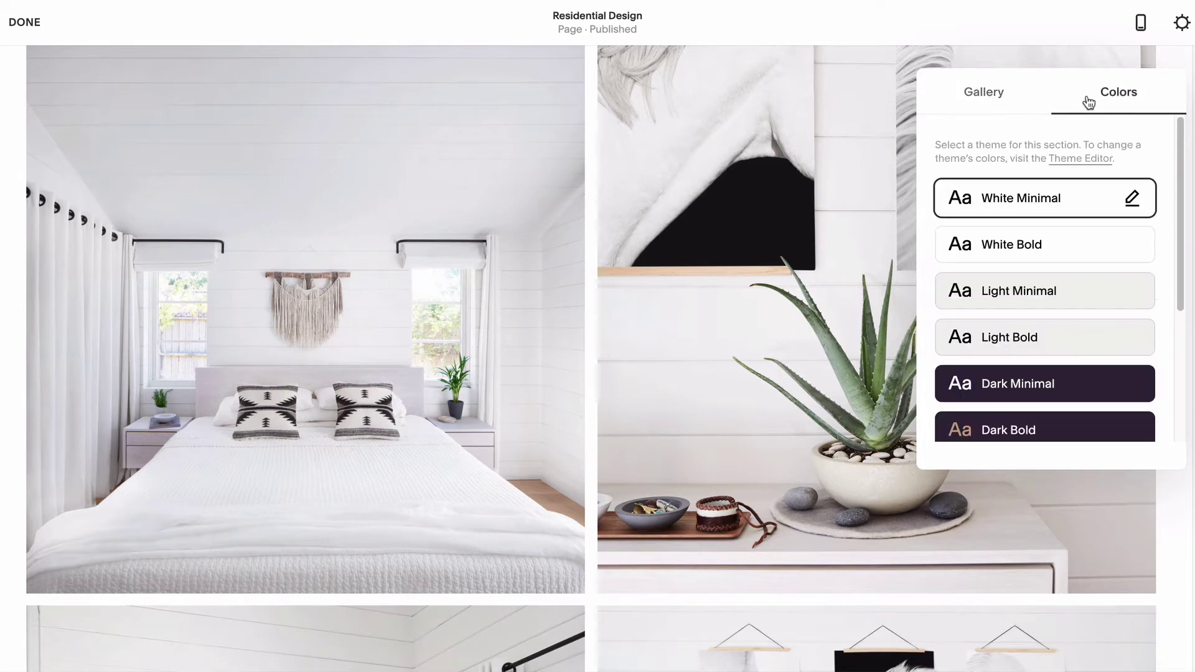
left_click(839, 132)
scroll(839, 132, "down", 8)
scroll(841, 138, "down", 8)
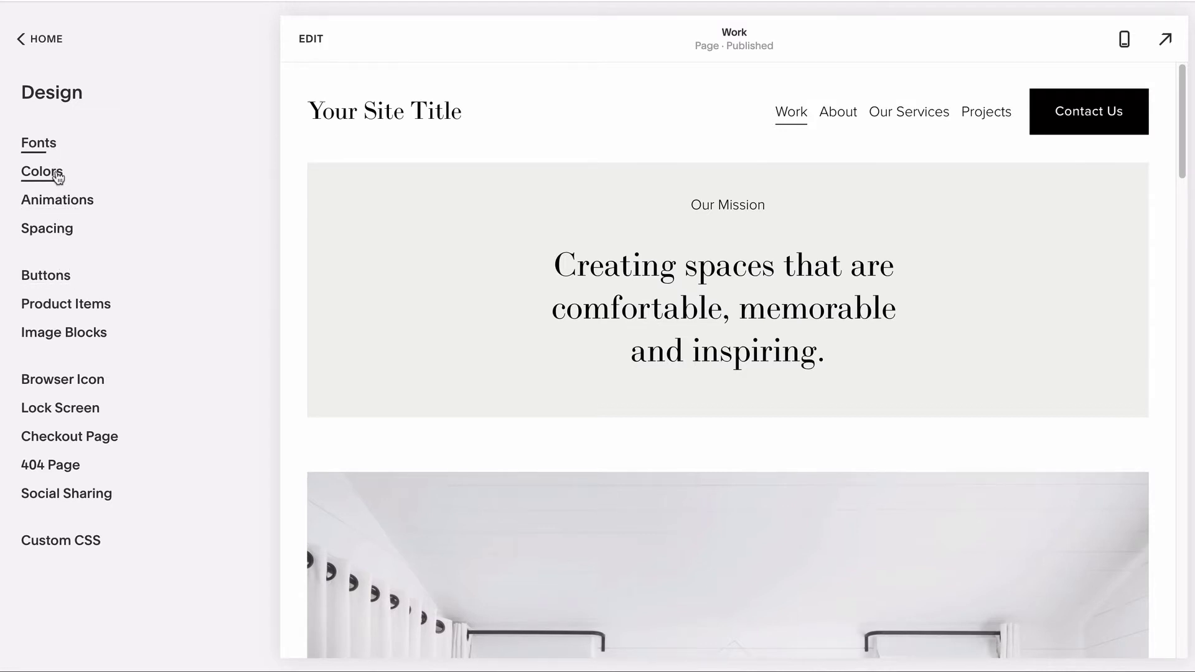
Step: Preview the pink, cream and navy designer palette in Colors, keeping the original tan palette
left_click(56, 176)
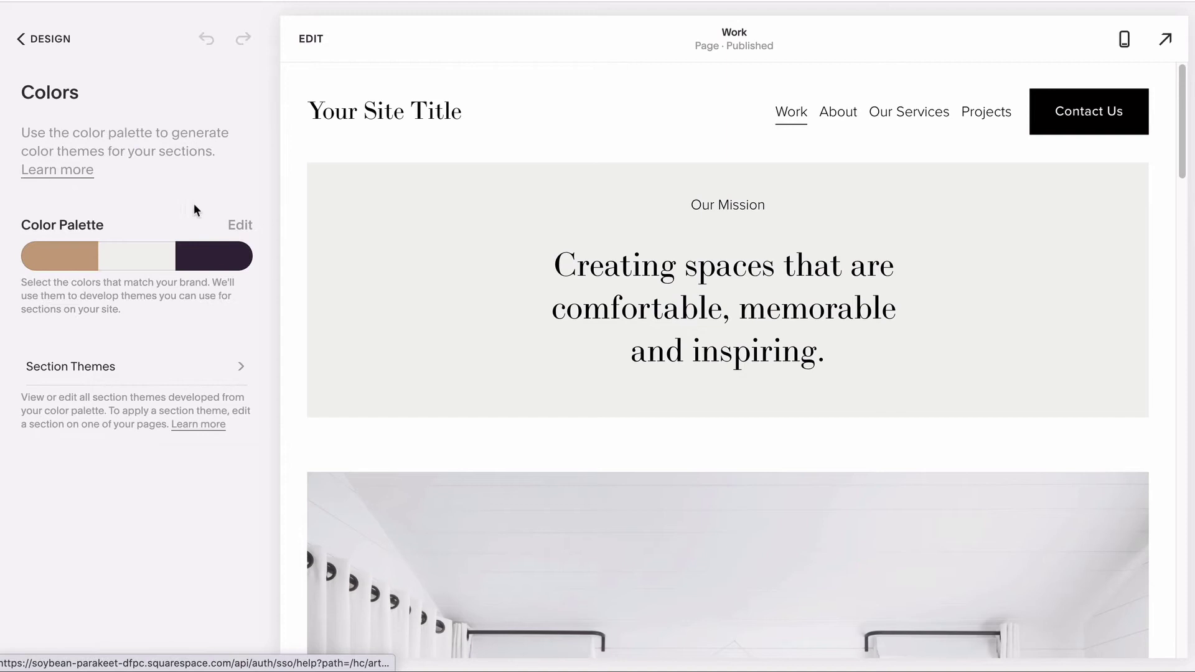
left_click(238, 232)
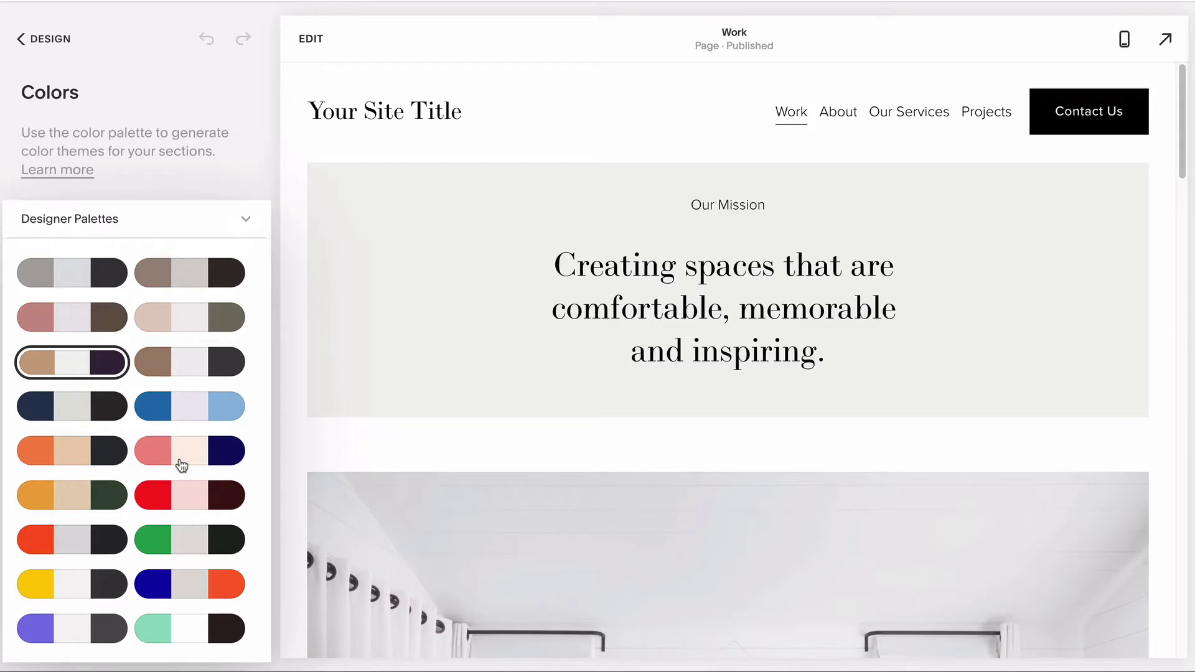
left_click(182, 465)
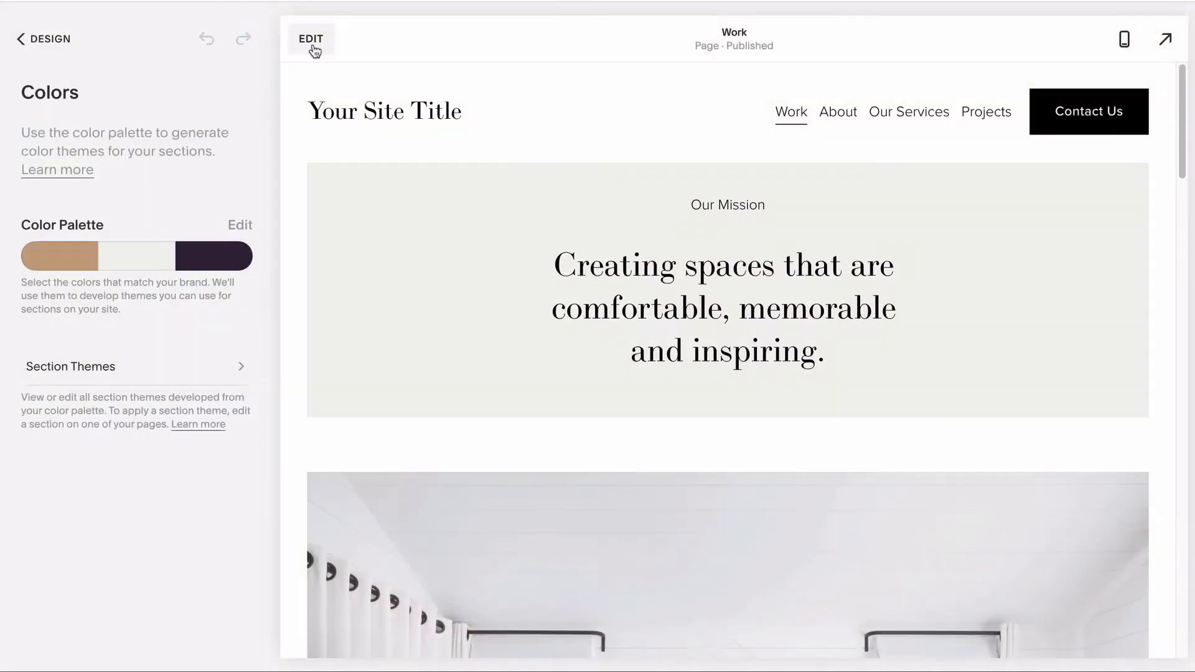
Step: Edit the Work page and apply the White Minimal theme to the Our Mission section
left_click(312, 45)
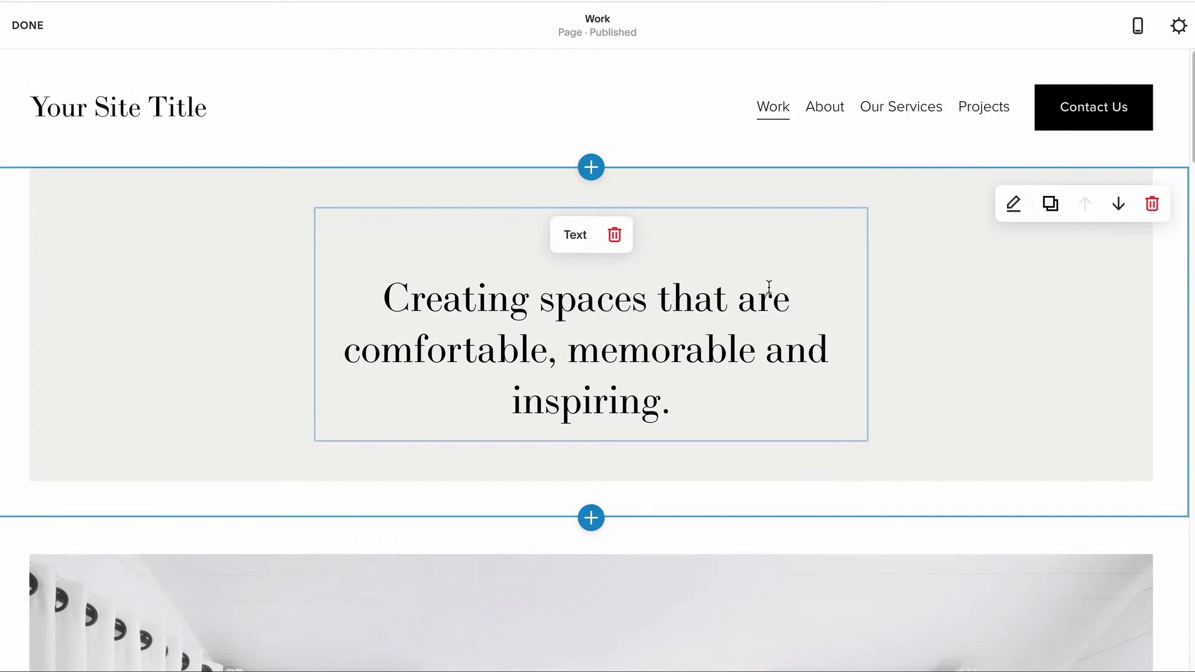
left_click(1011, 204)
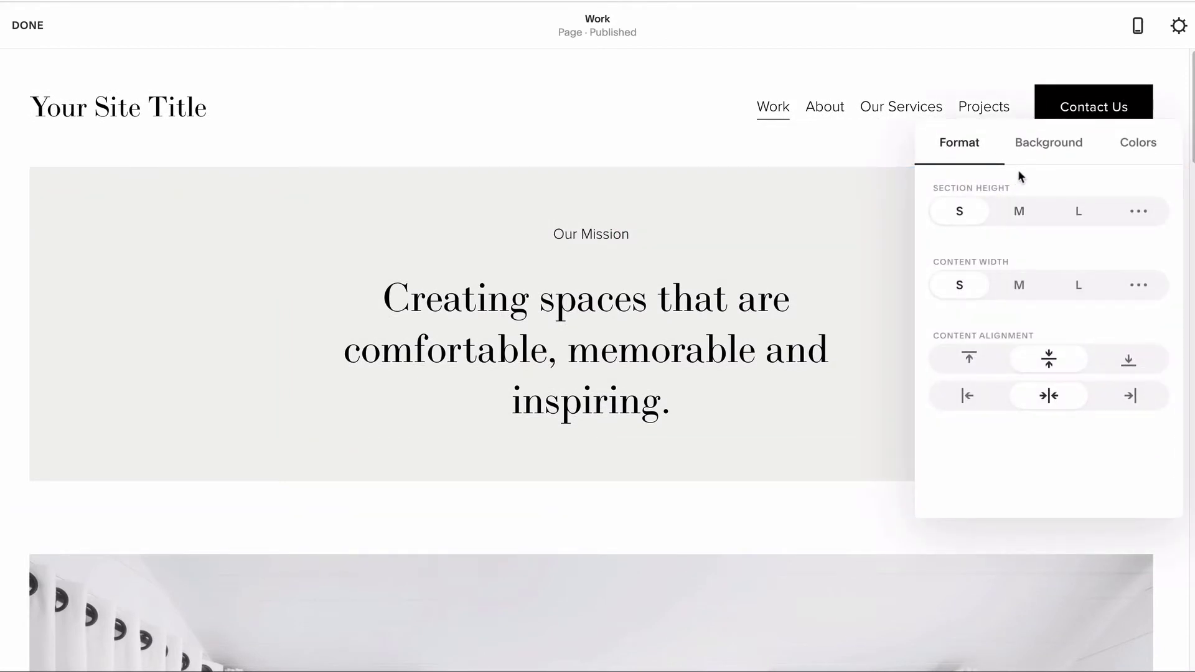
left_click(1136, 144)
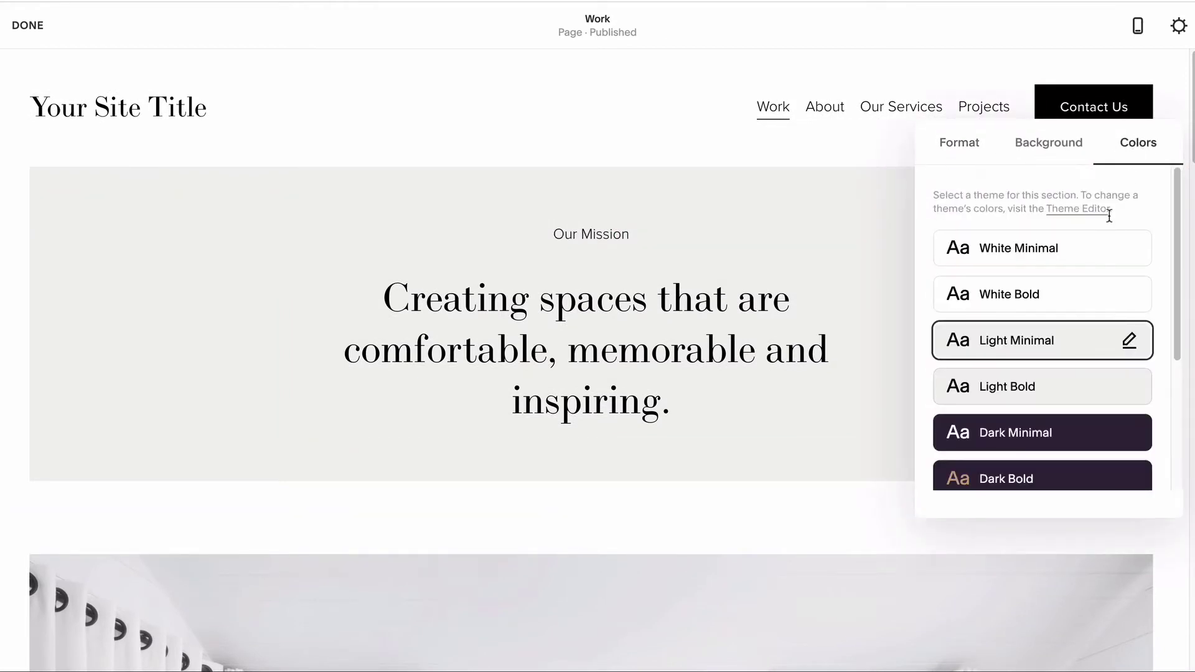
left_click(1084, 266)
Step: Cycle the section through Light Bold, Dark Minimal, Dark Bold and Black Minimal themes
scroll(1083, 266, "down", 2)
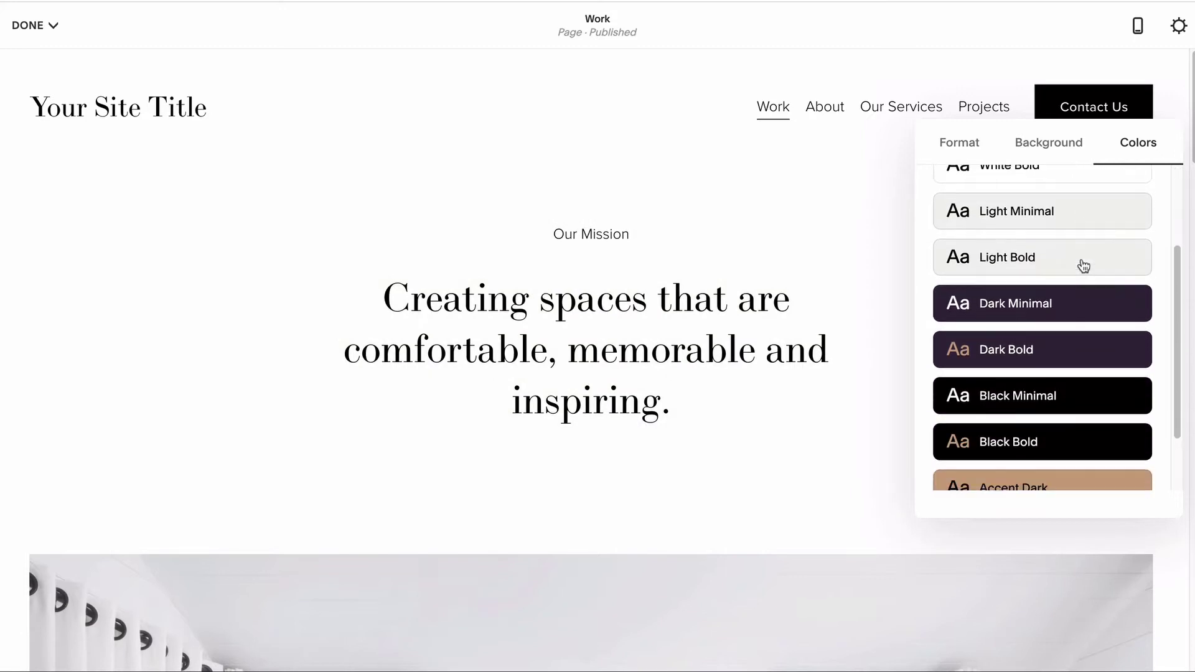
left_click(1083, 266)
scroll(1083, 266, "down", 1)
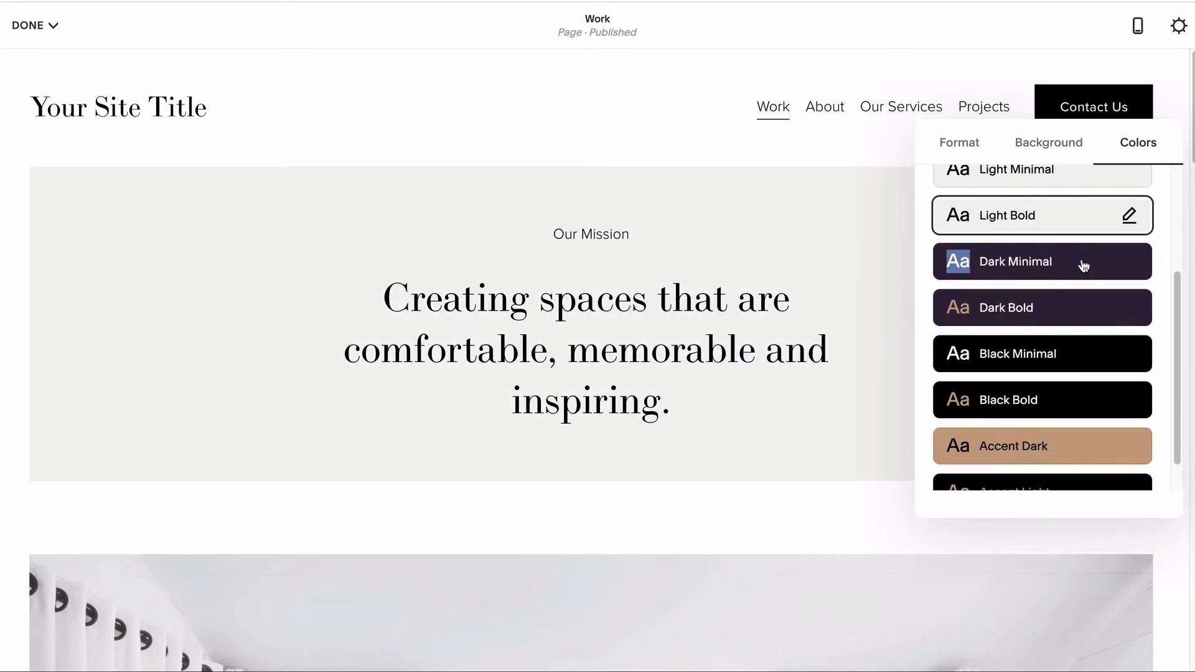
left_click(1083, 266)
scroll(1083, 267, "down", 1)
left_click(1074, 290)
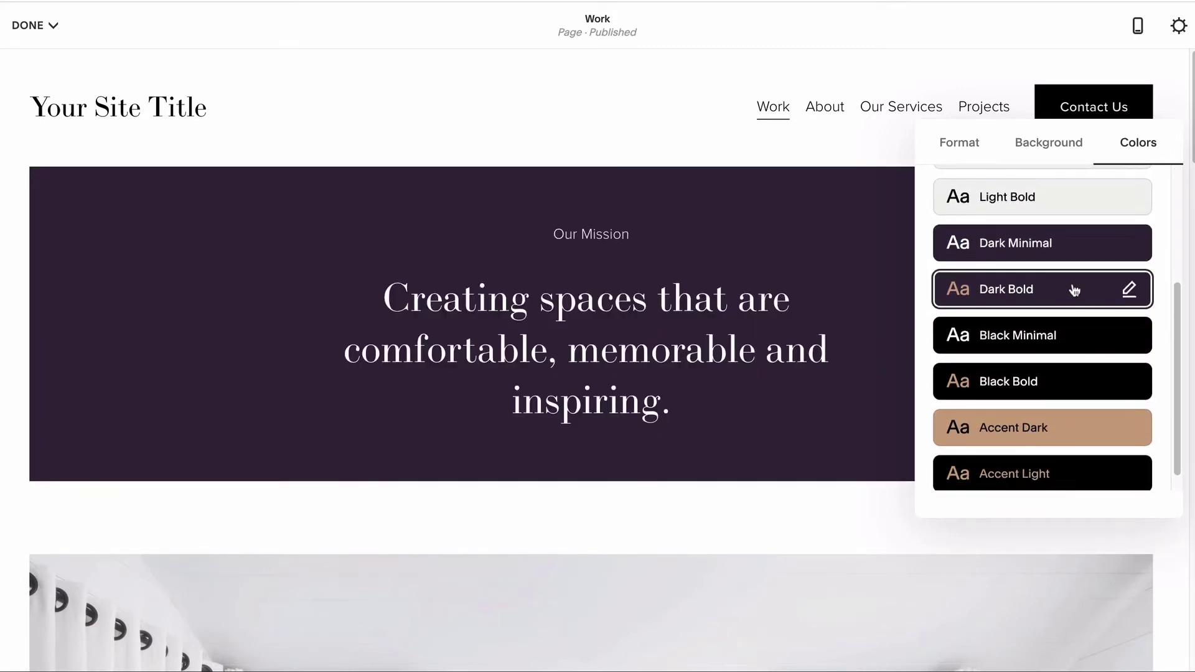
scroll(1075, 290, "down", 1)
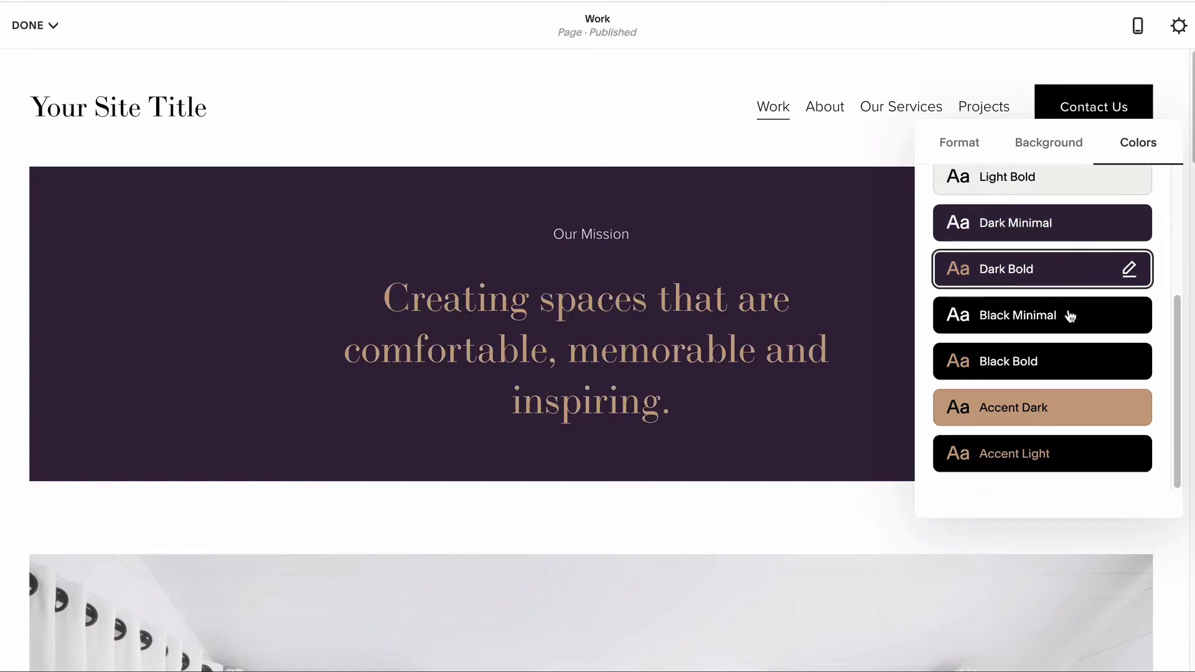
left_click(1070, 316)
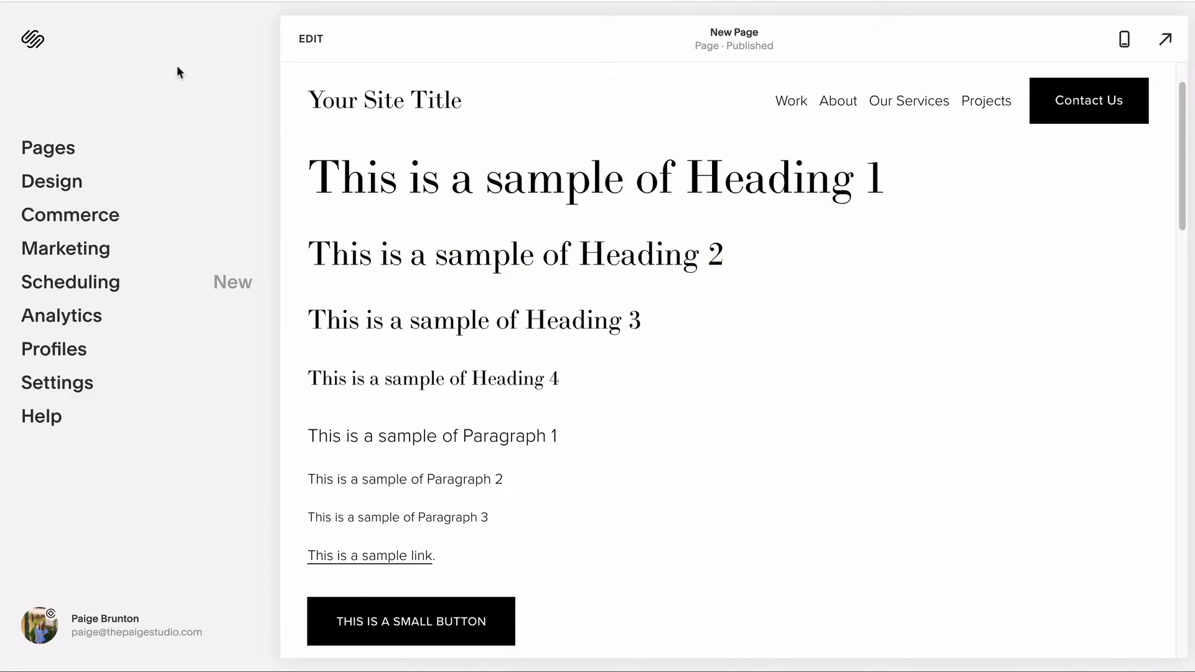
Step: Review the LTC Bodoni 175 font pack and 16px base size in Design > Fonts
left_click(70, 184)
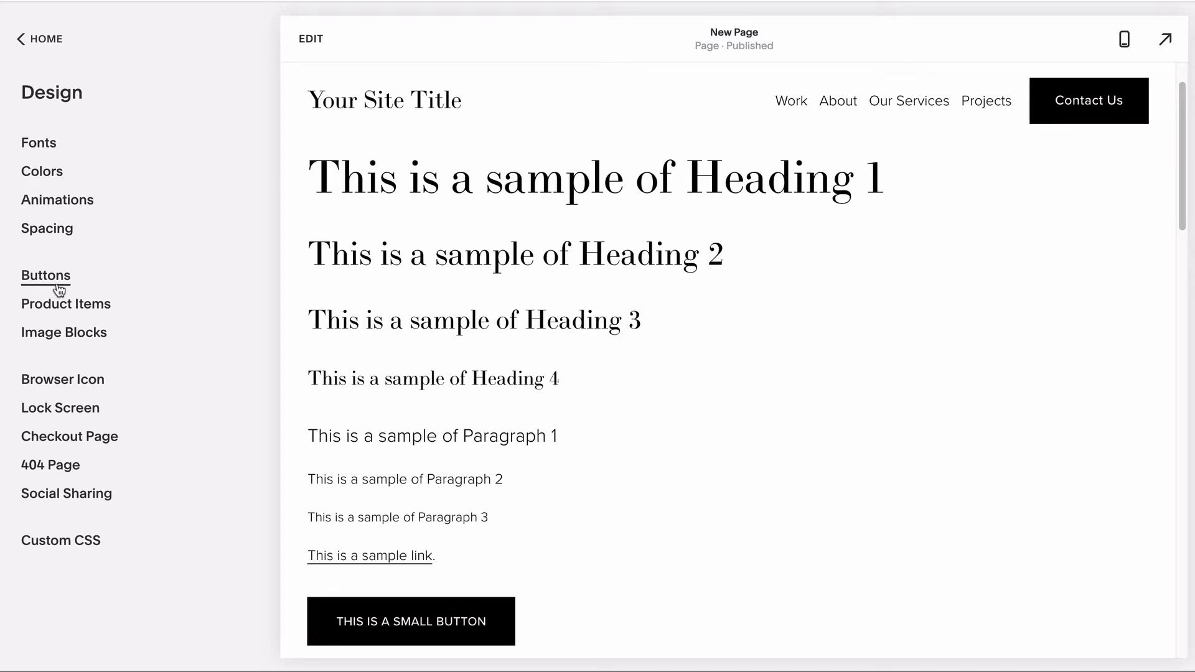
left_click(48, 147)
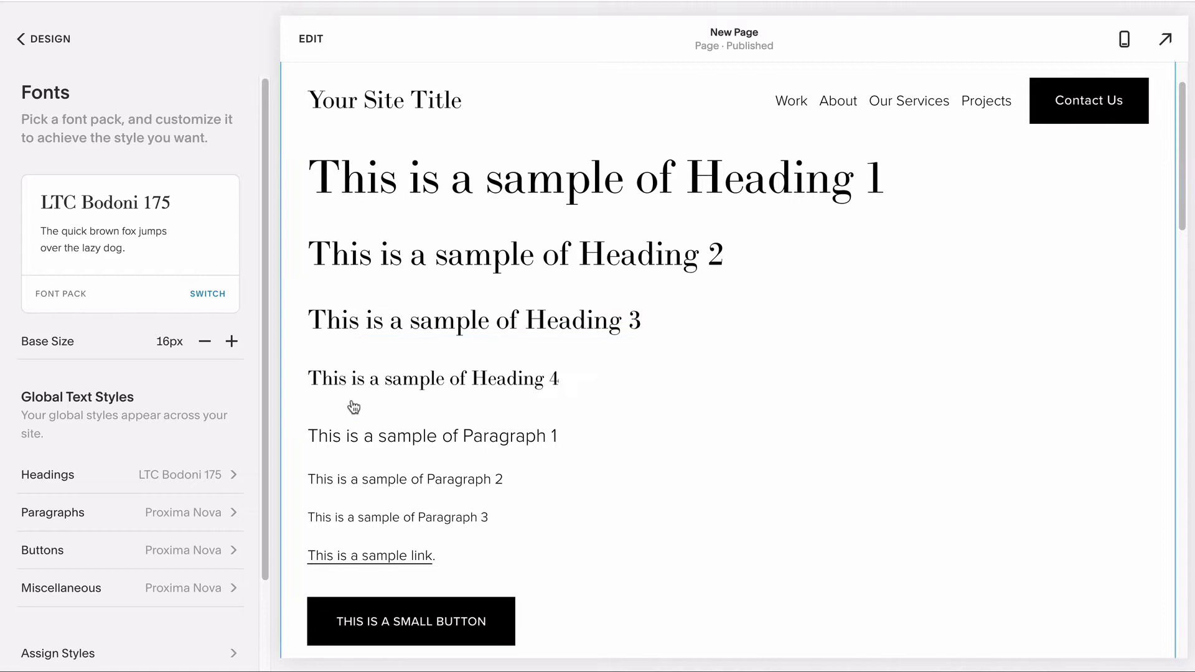
scroll(351, 431, "down", 1)
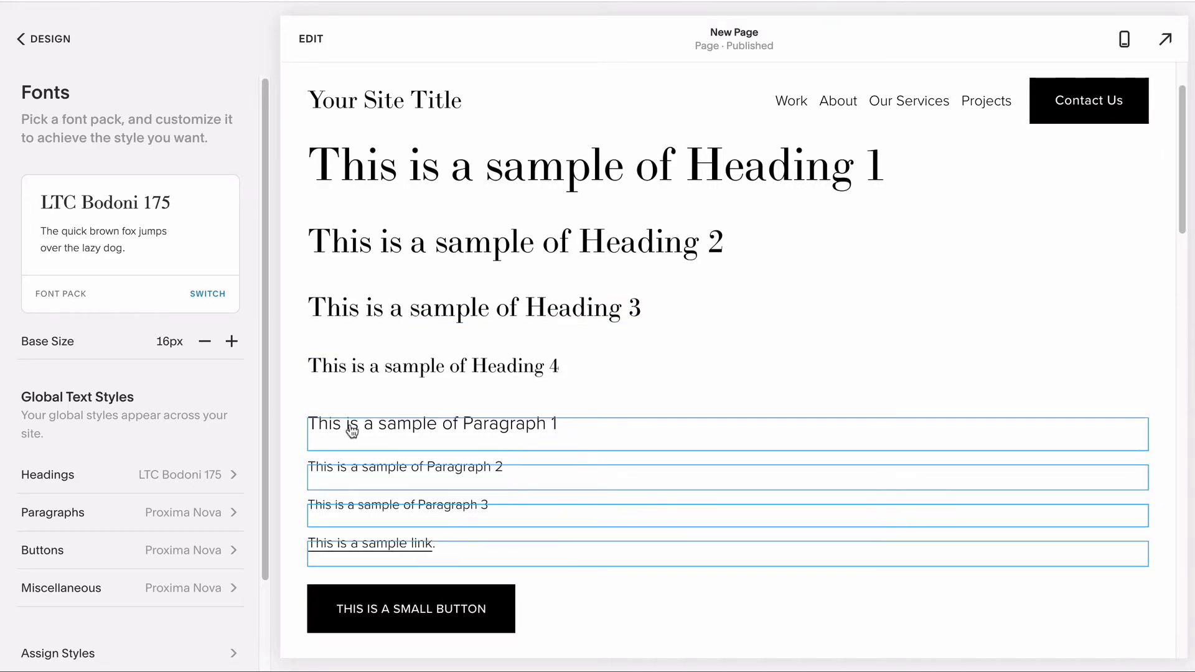
scroll(352, 430, "down", 5)
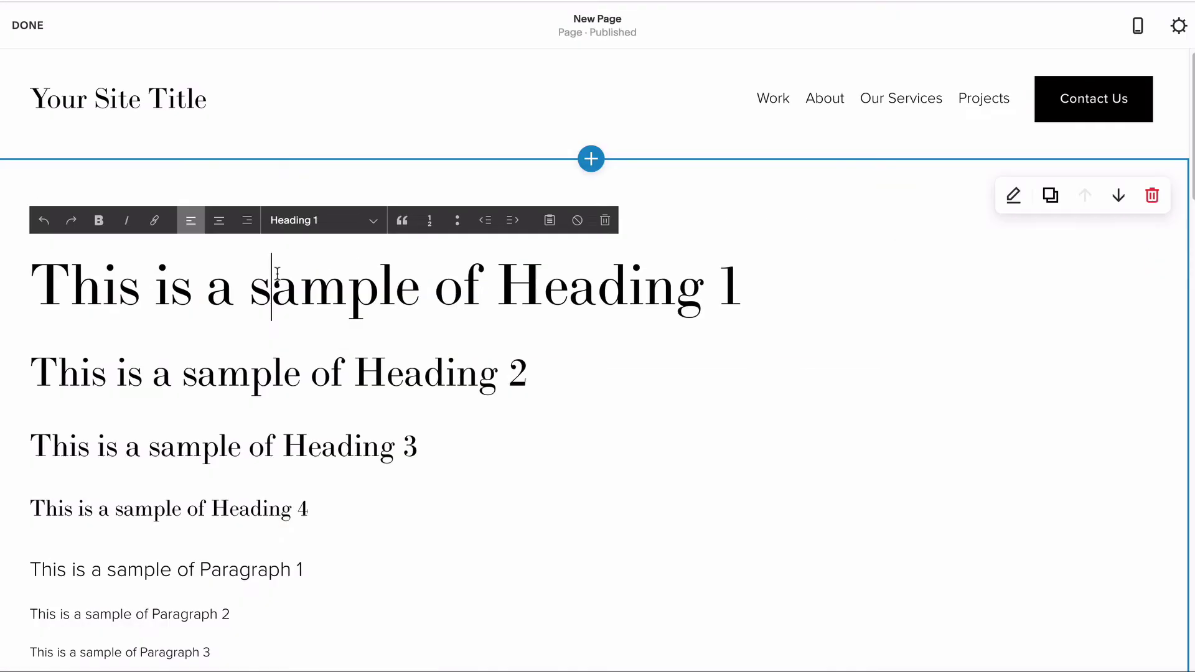
Step: Check the text style of Heading 1, Heading 2 and Heading 3, leaving each unchanged
triple_click(270, 285)
left_click(288, 221)
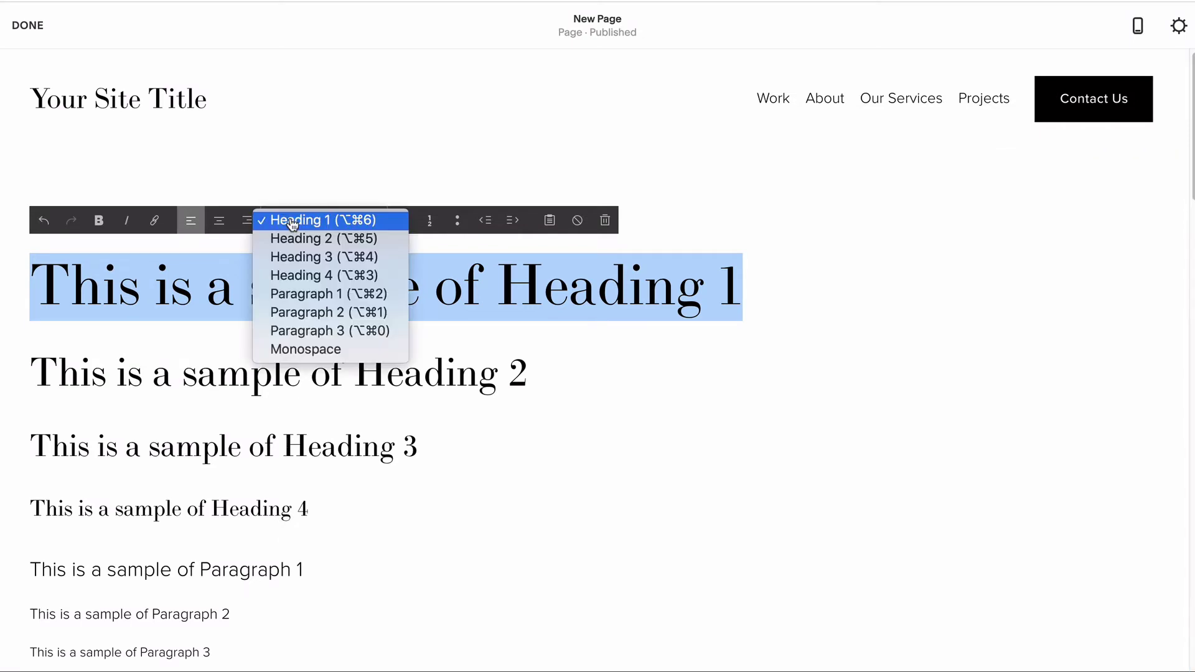
left_click(293, 224)
triple_click(287, 343)
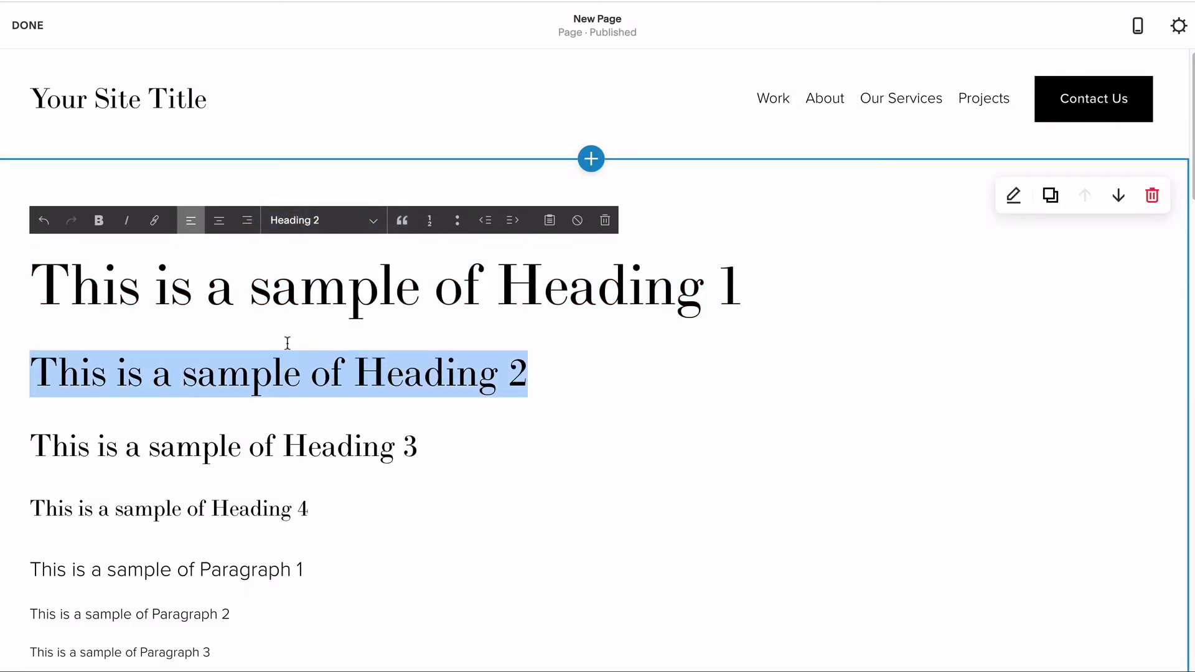
left_click(300, 227)
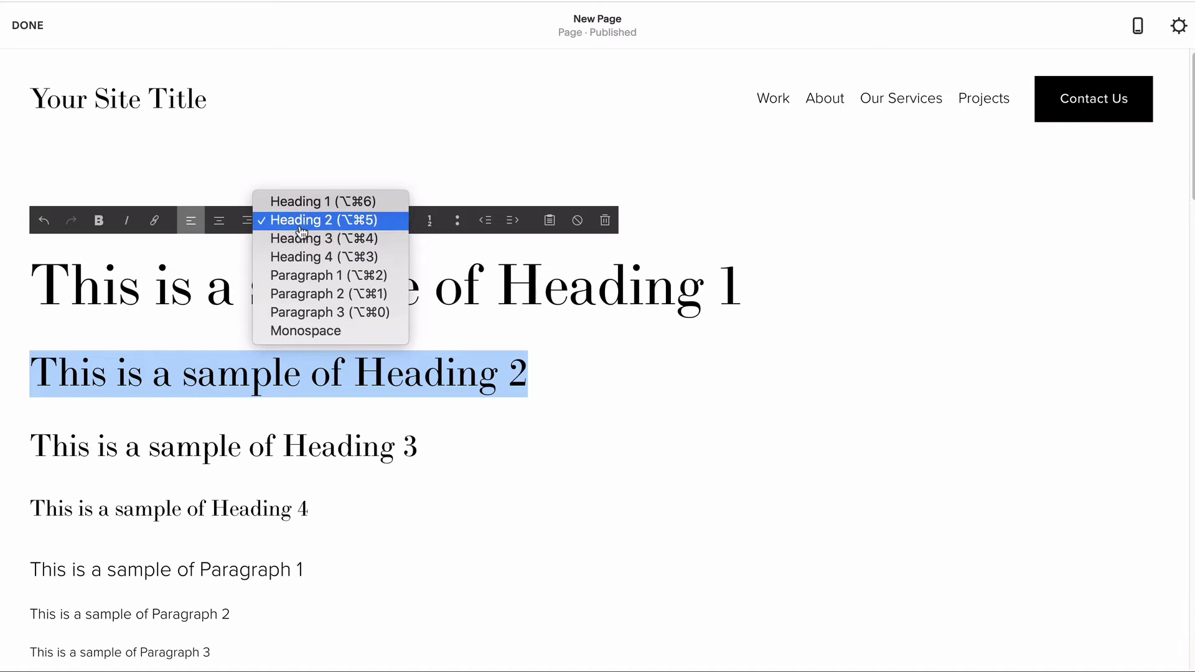
left_click(285, 414)
triple_click(280, 446)
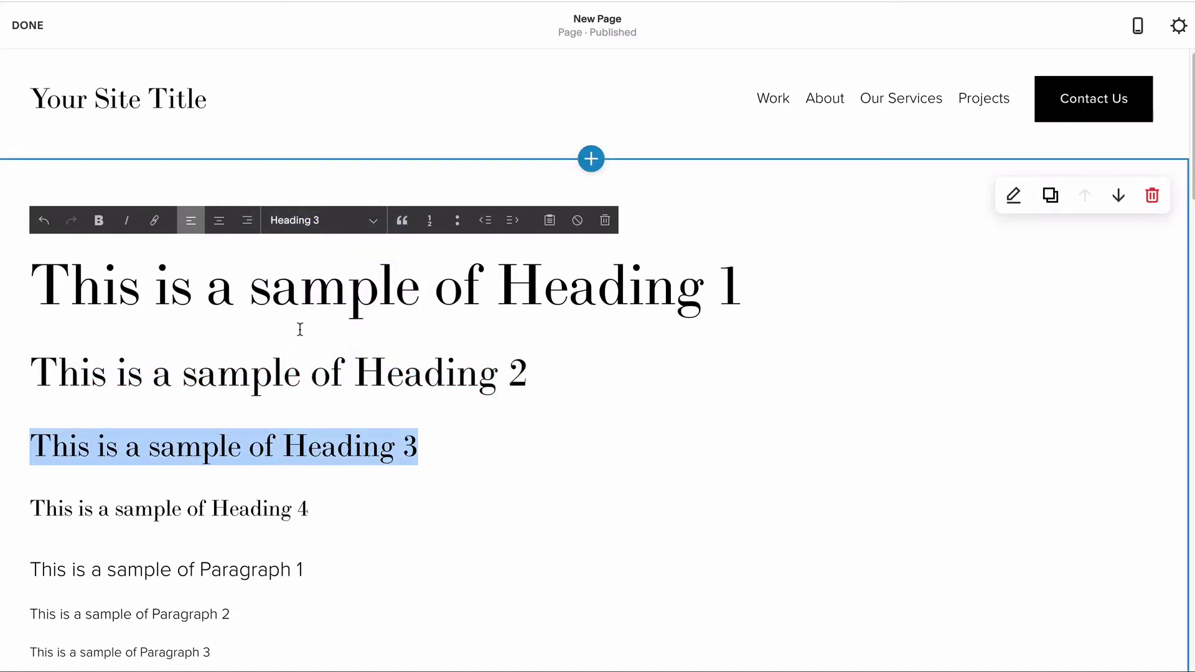
left_click(312, 223)
left_click(312, 224)
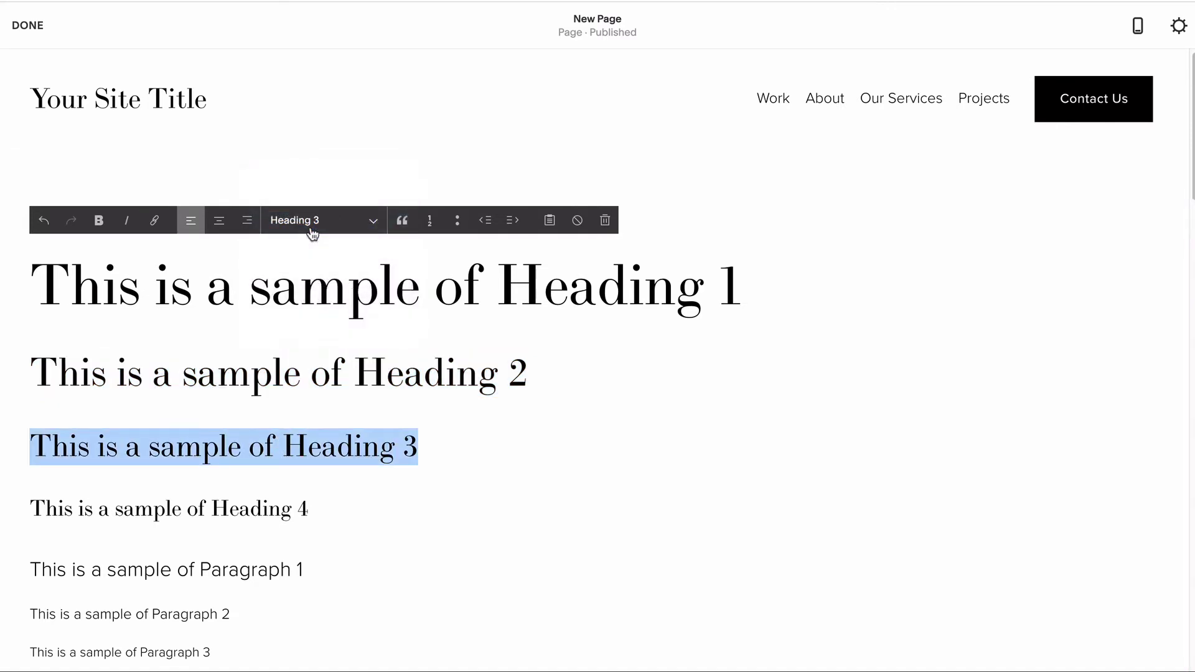
left_click(460, 434)
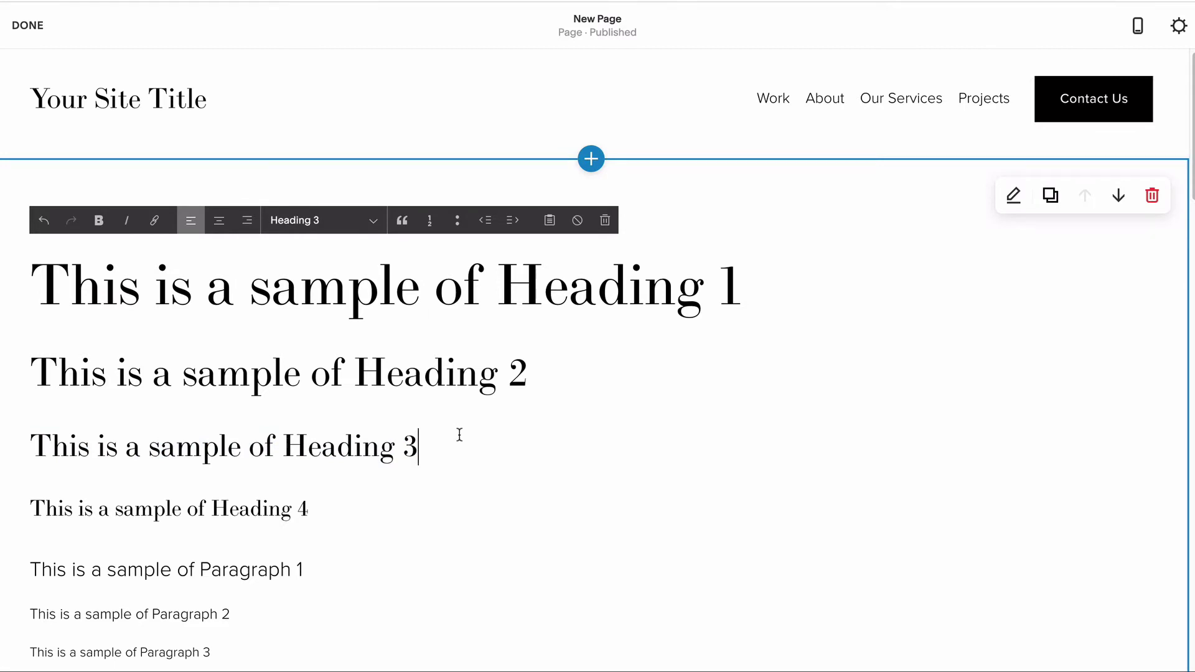
Step: Link the sentence 'This is a sample link.' to link.com
scroll(459, 434, "down", 5)
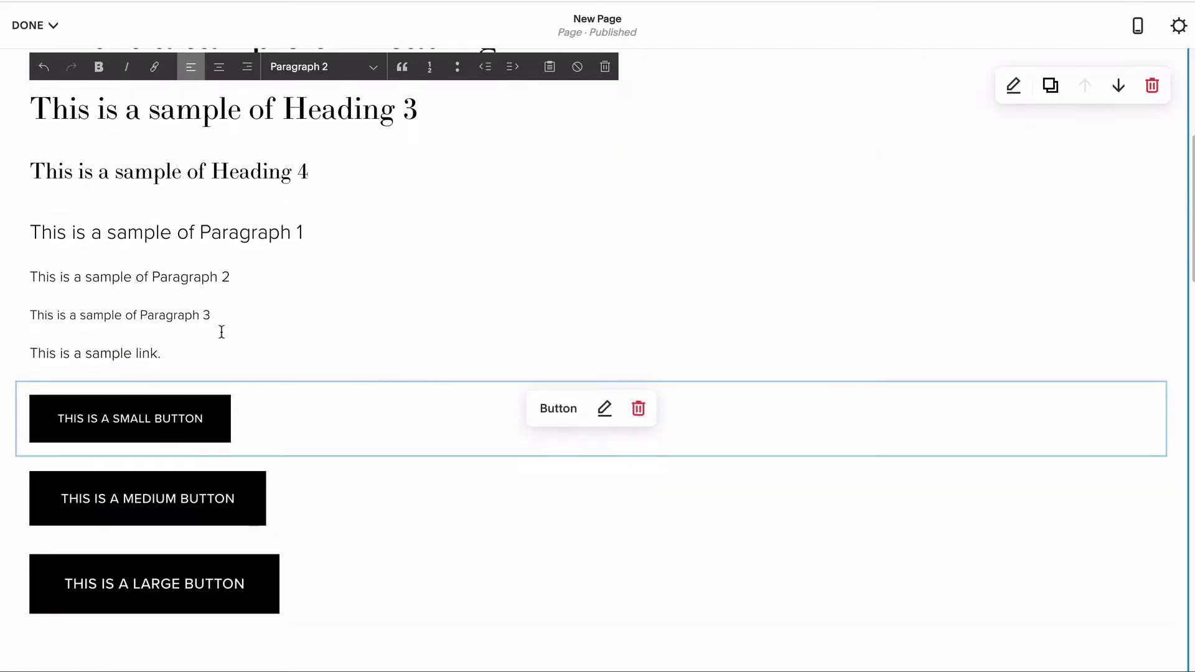
left_click_drag(163, 353, 29, 353)
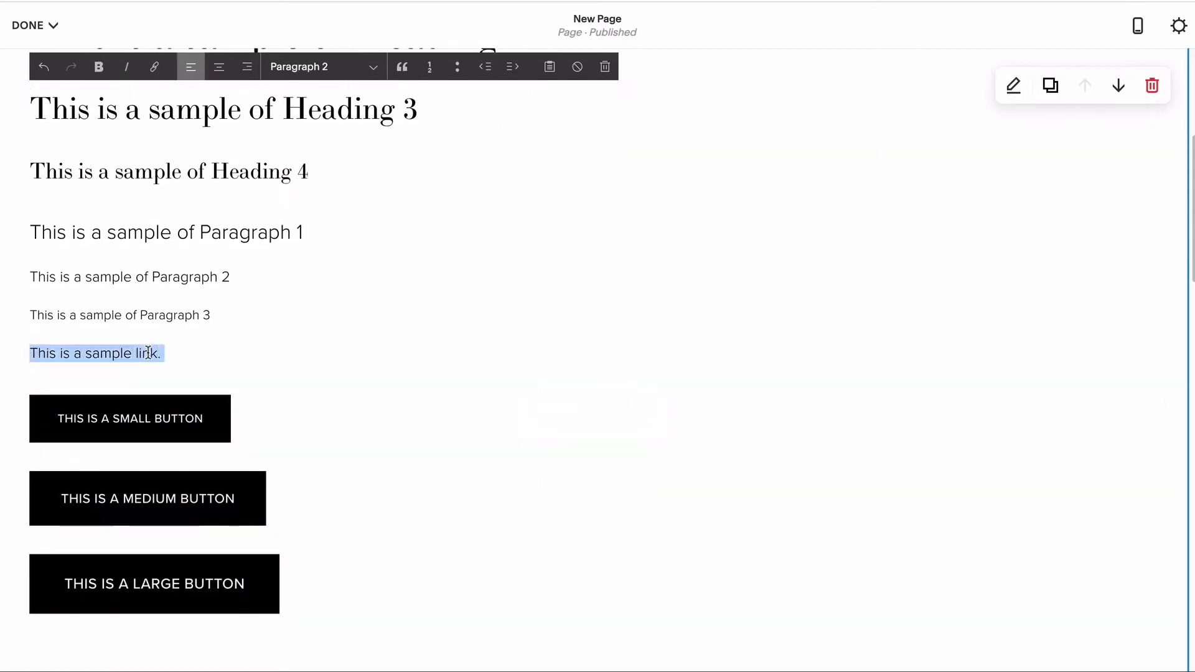
left_click(156, 68)
left_click(93, 418)
type("l")
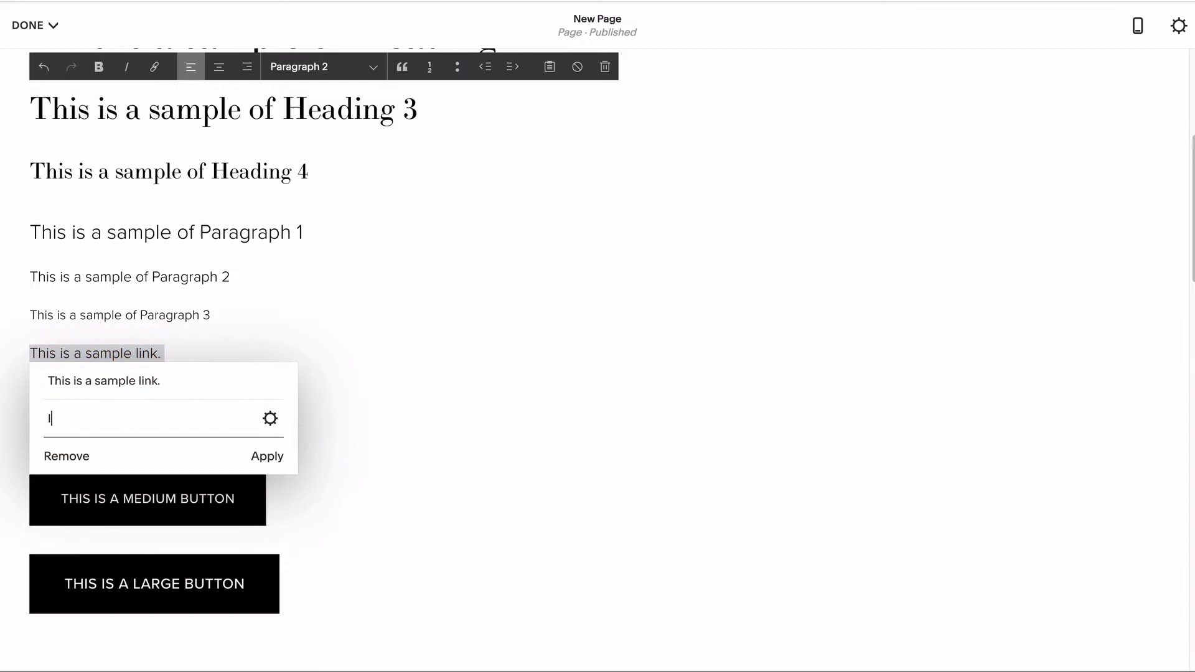
type("ink.com")
left_click(259, 463)
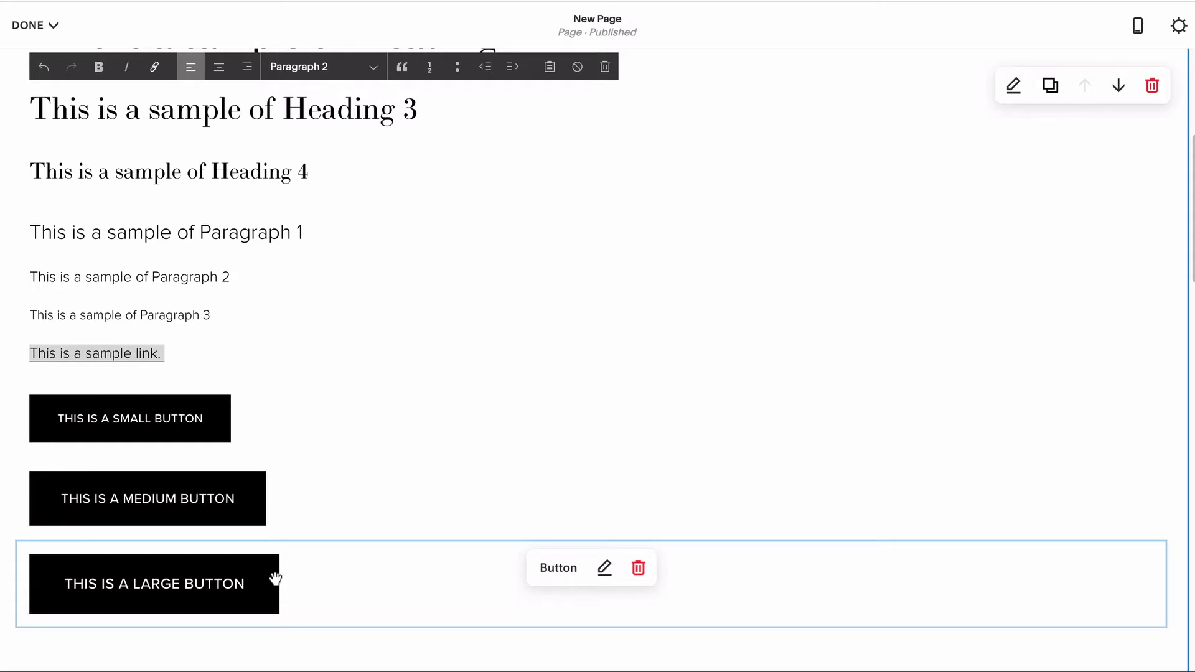
Step: Keep the large button's size set to Large and leave the editor
left_click(601, 574)
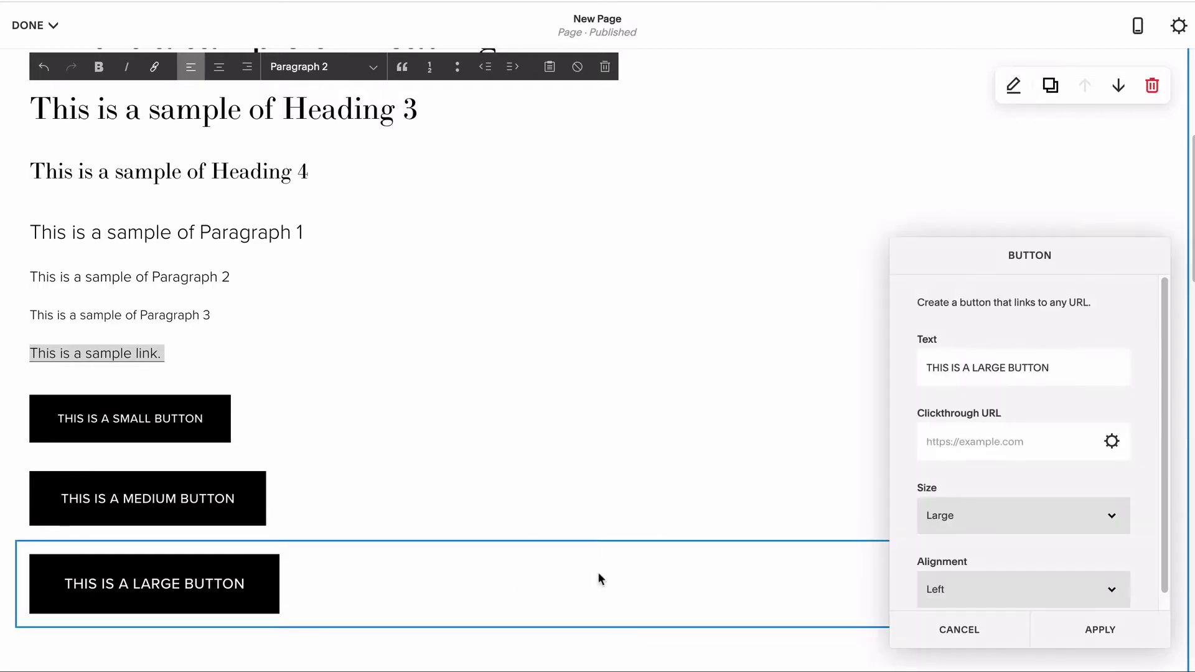
left_click(952, 528)
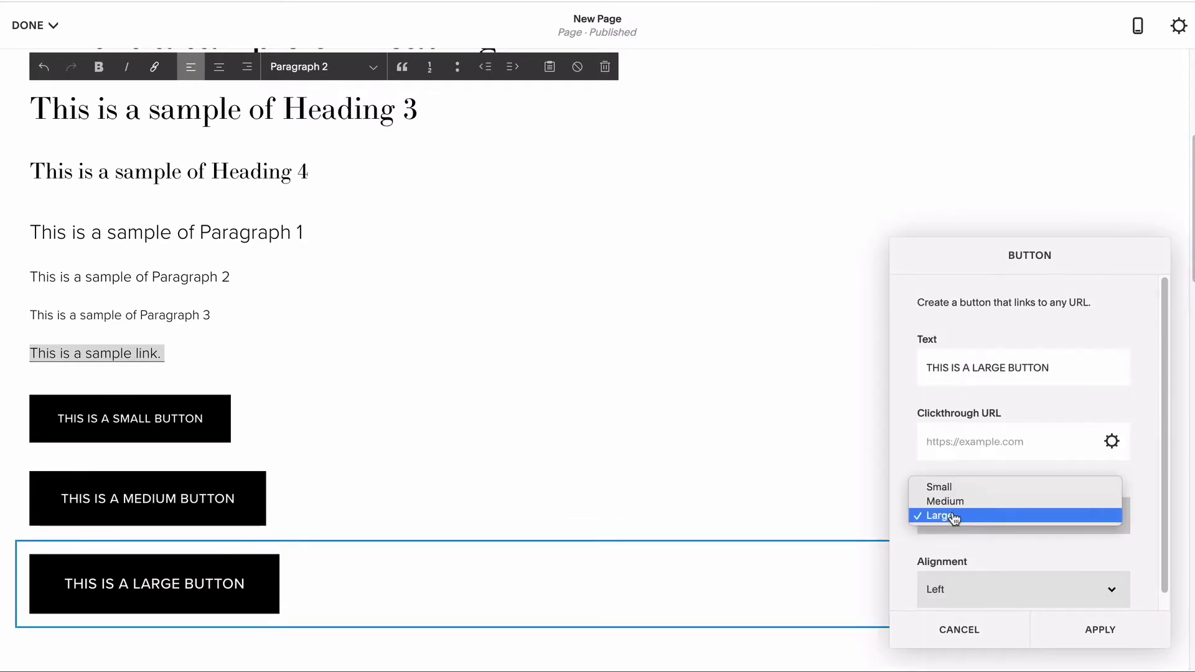
left_click(952, 516)
scroll(1069, 576, "up", 4)
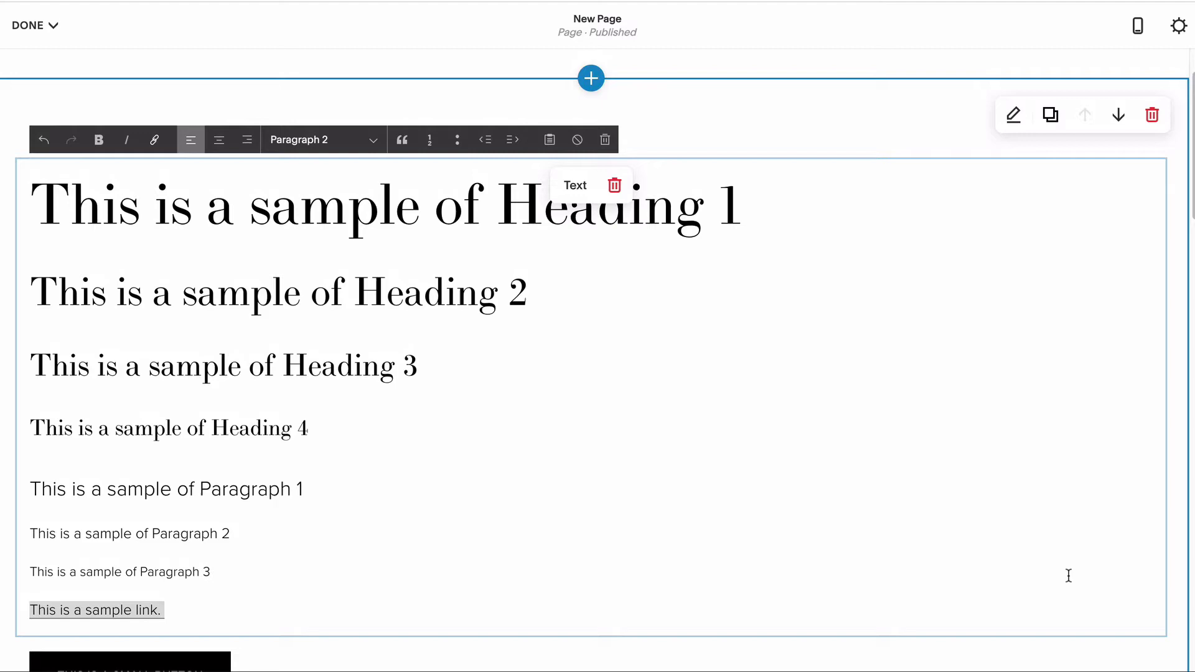
scroll(1068, 576, "up", 1)
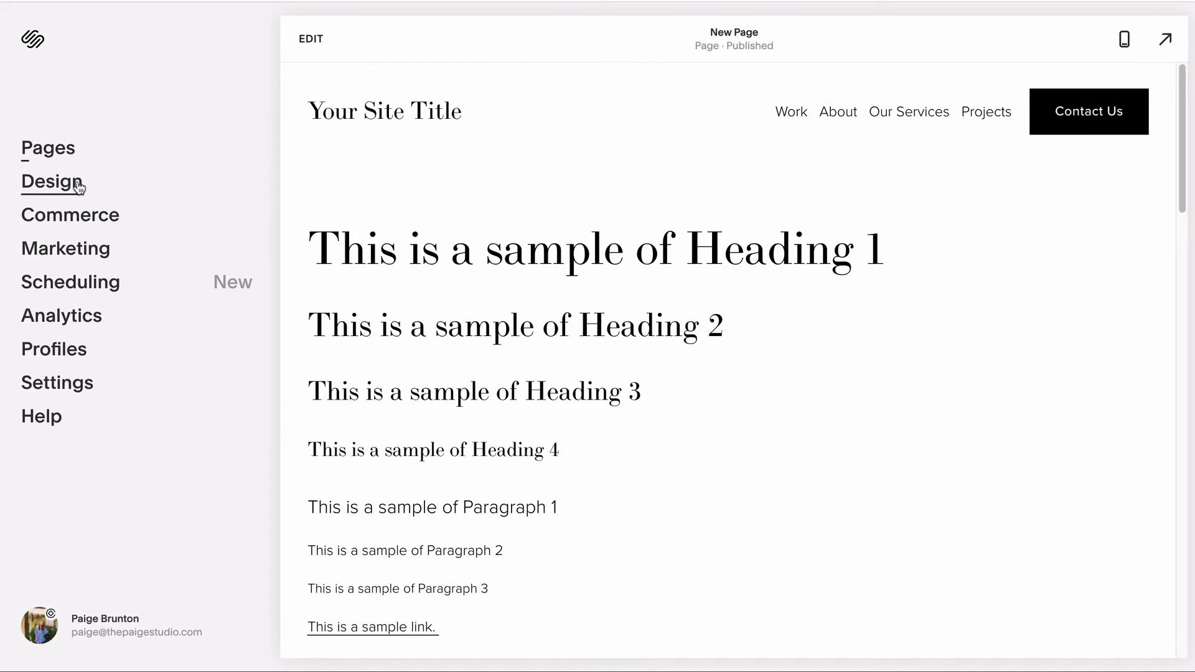
Step: Preview the Adonis, HWT Aetna Extra Condensed and Teimer Web font packs
left_click(77, 187)
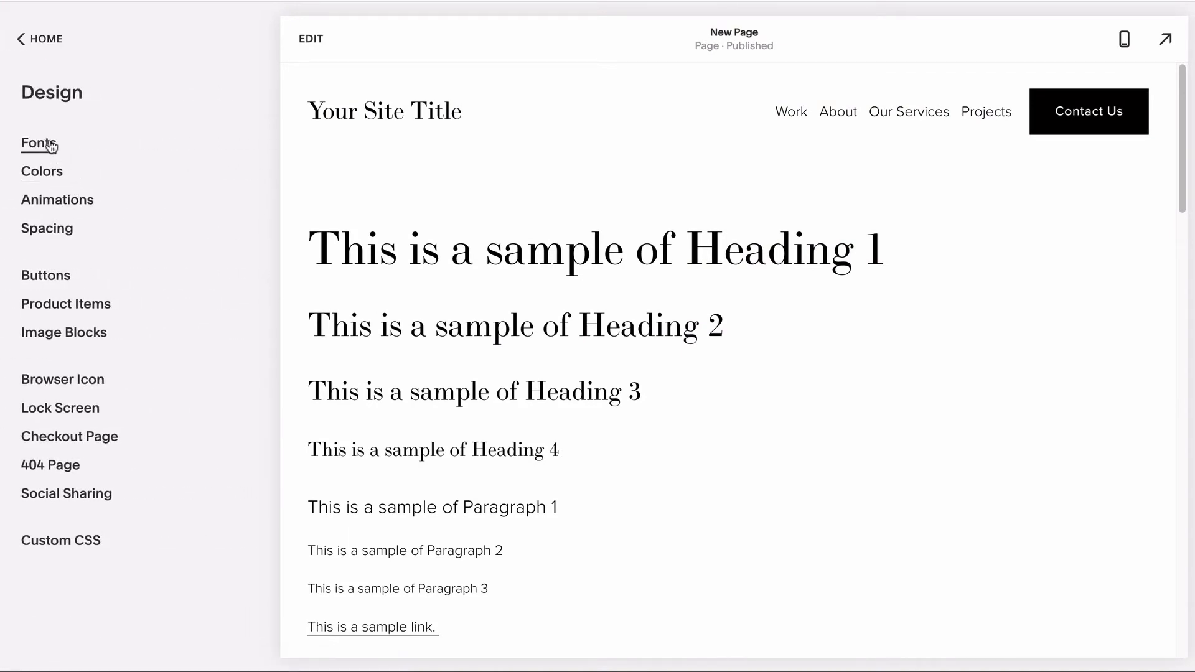
left_click(51, 147)
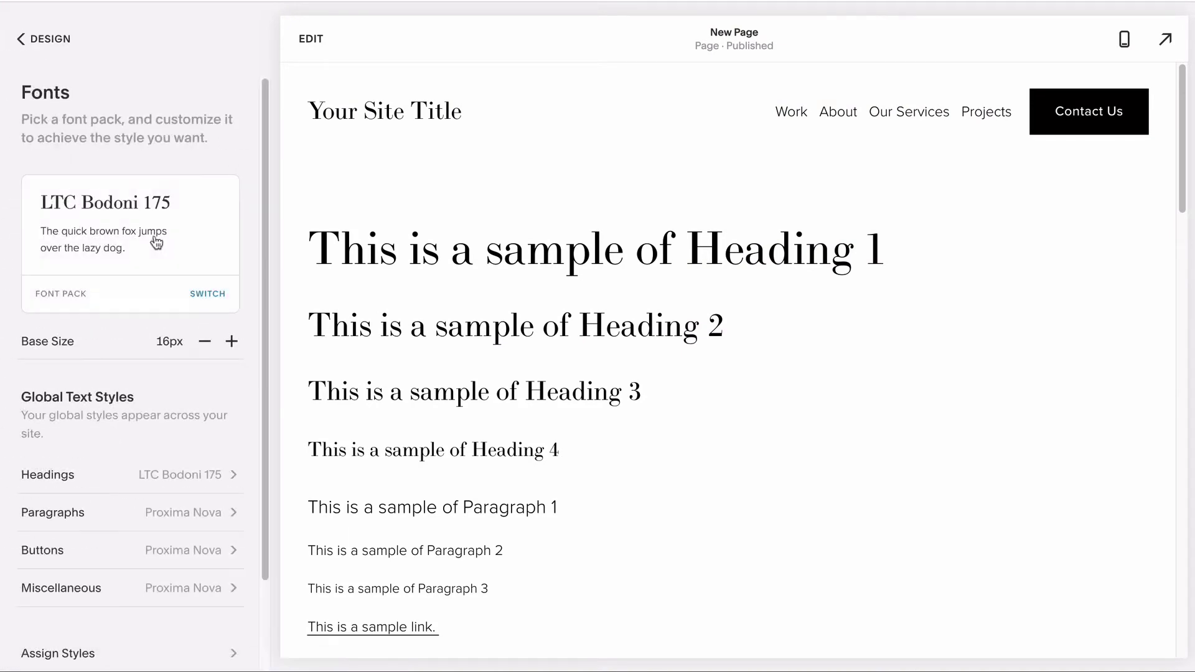
left_click(209, 295)
left_click(178, 238)
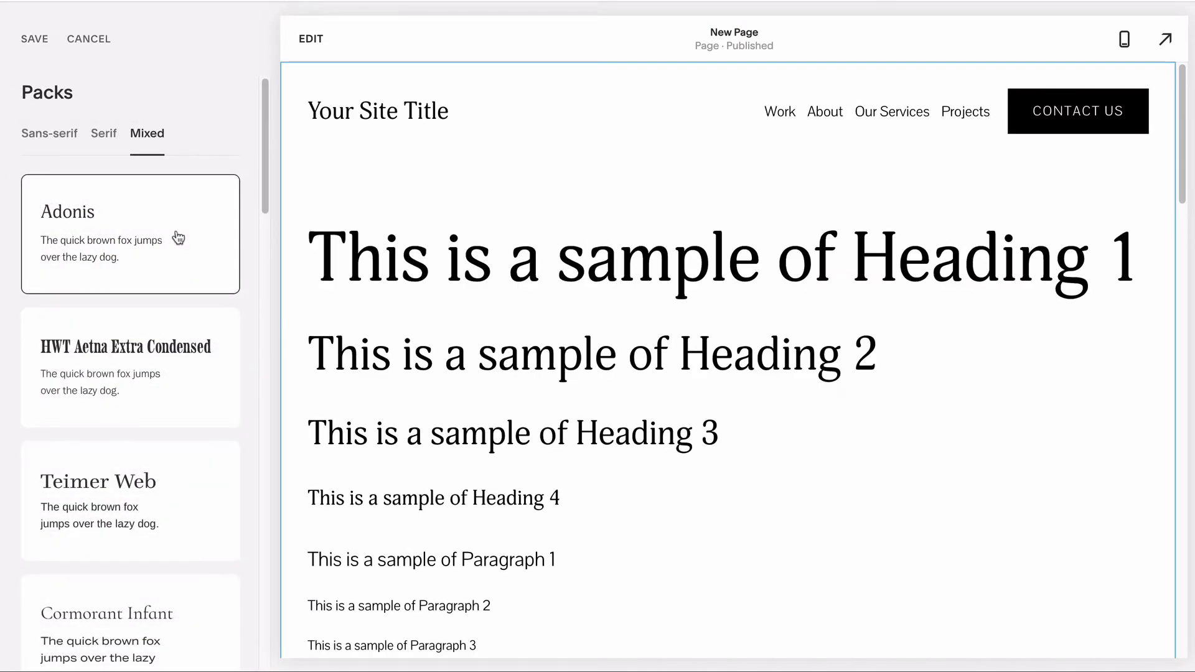
left_click(173, 339)
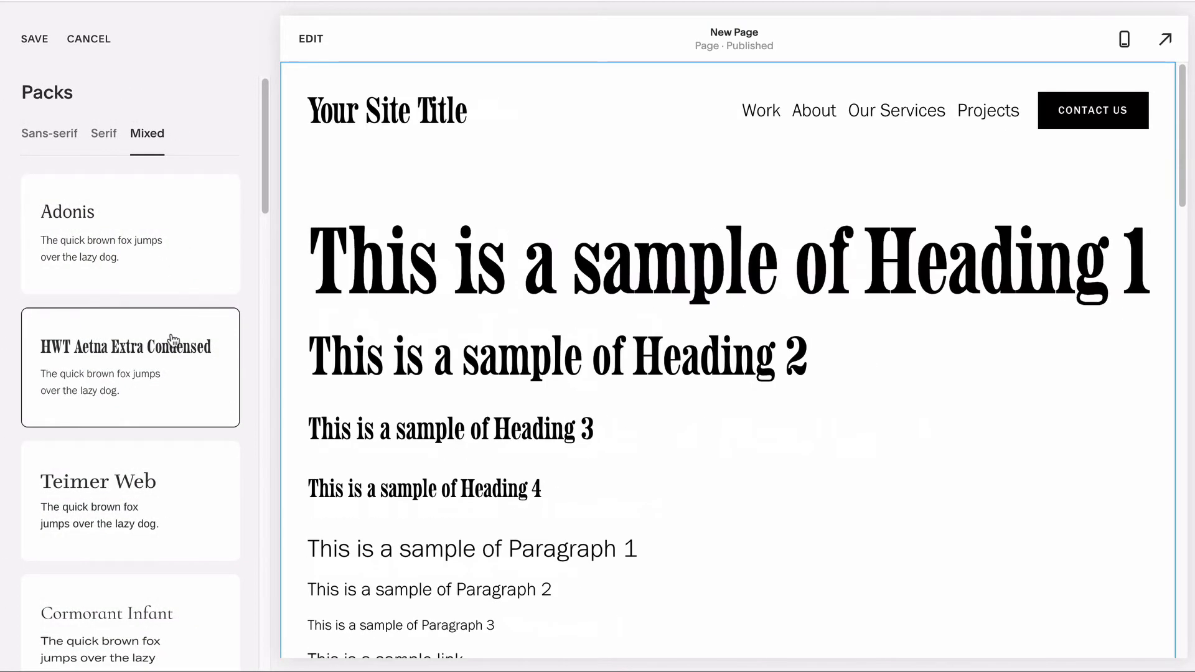
left_click(166, 498)
scroll(167, 498, "down", 1)
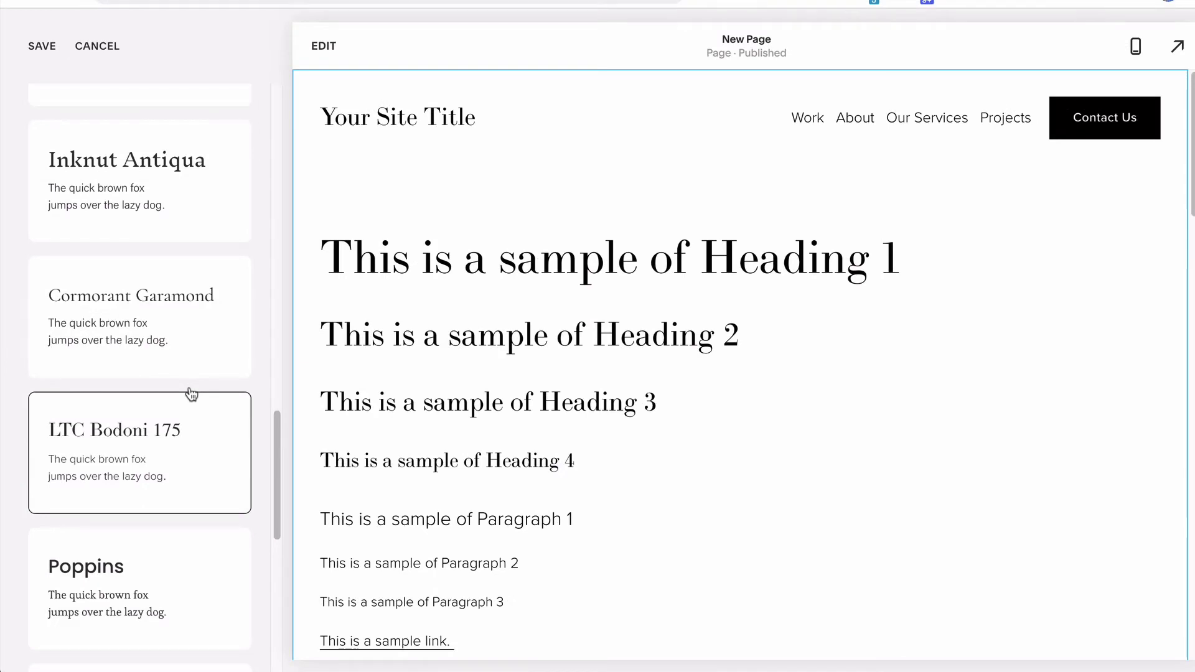
Step: Save the LTC Bodoni 175 font pack choice and scroll down to the Headings style settings
left_click(45, 42)
scroll(217, 250, "down", 2)
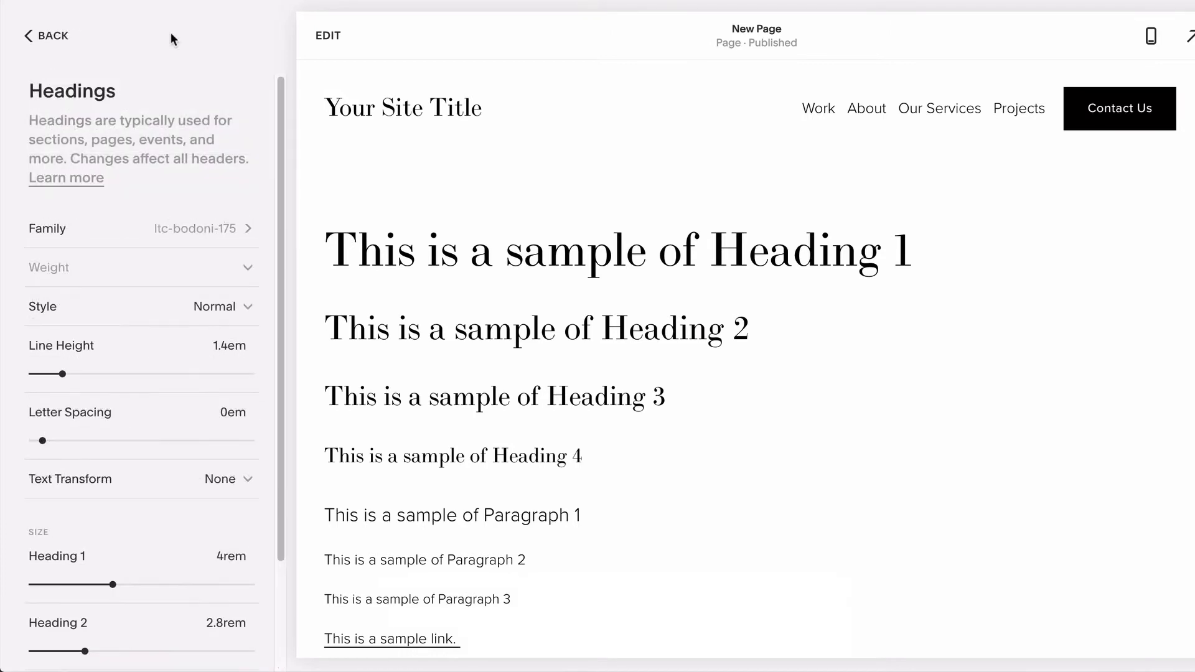
Step: Preview Asap as the heading font, then discard it to keep LTC Bodoni 175
left_click(200, 229)
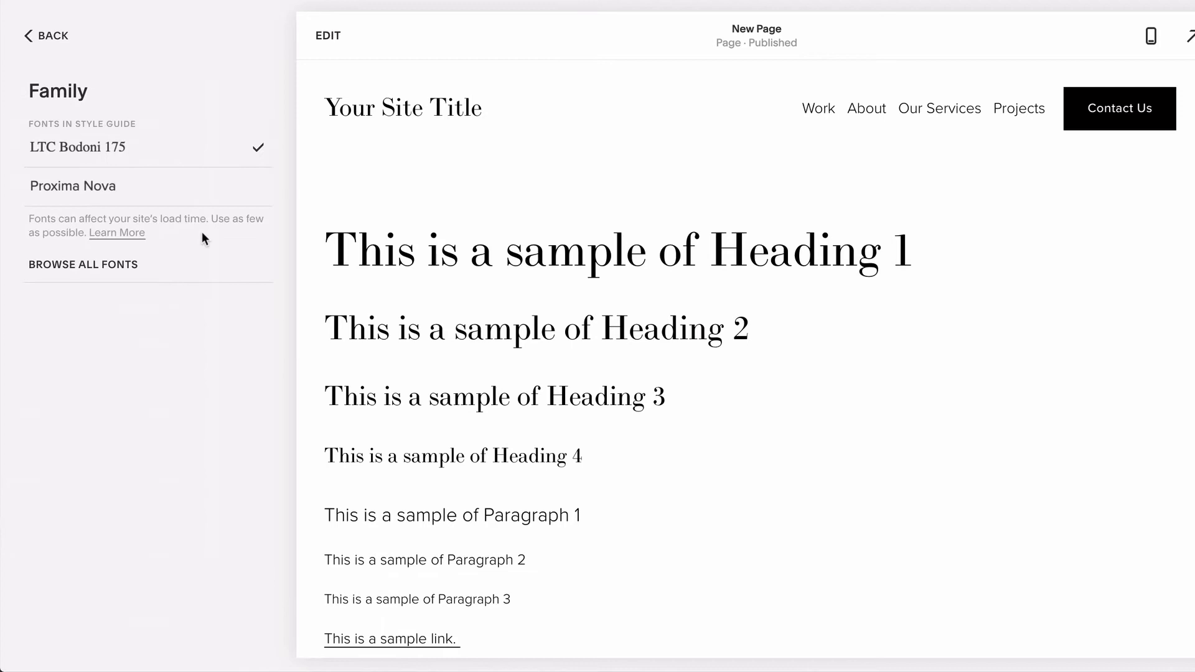
left_click(128, 265)
scroll(148, 392, "down", 2)
scroll(148, 389, "down", 2)
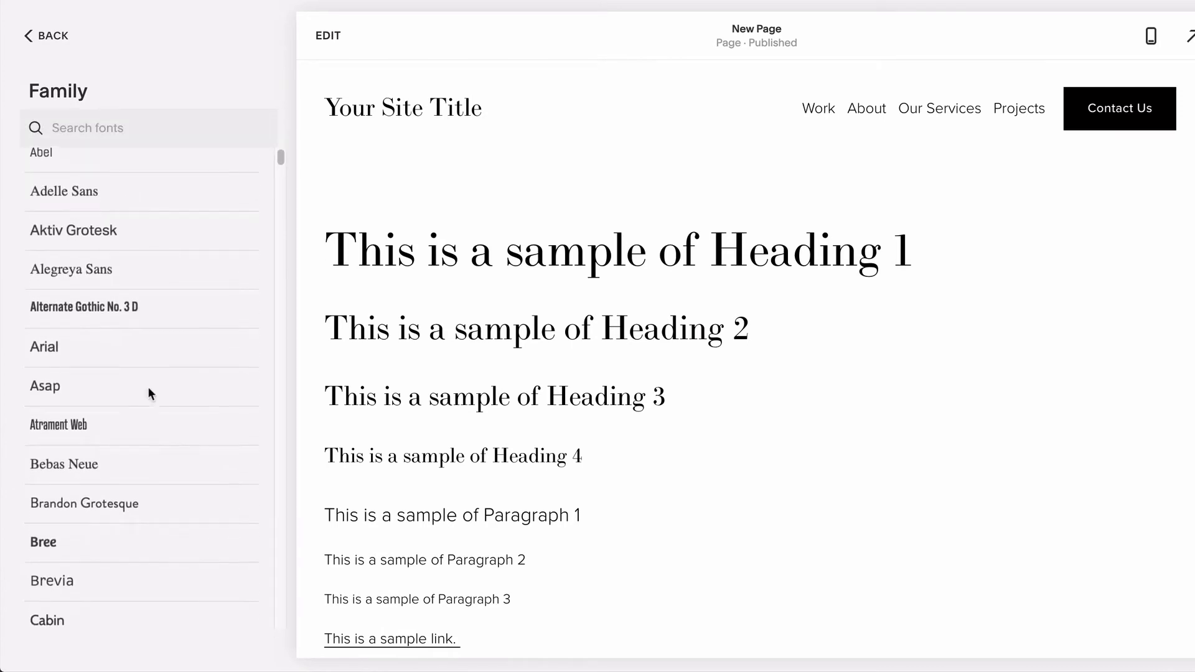
left_click(112, 329)
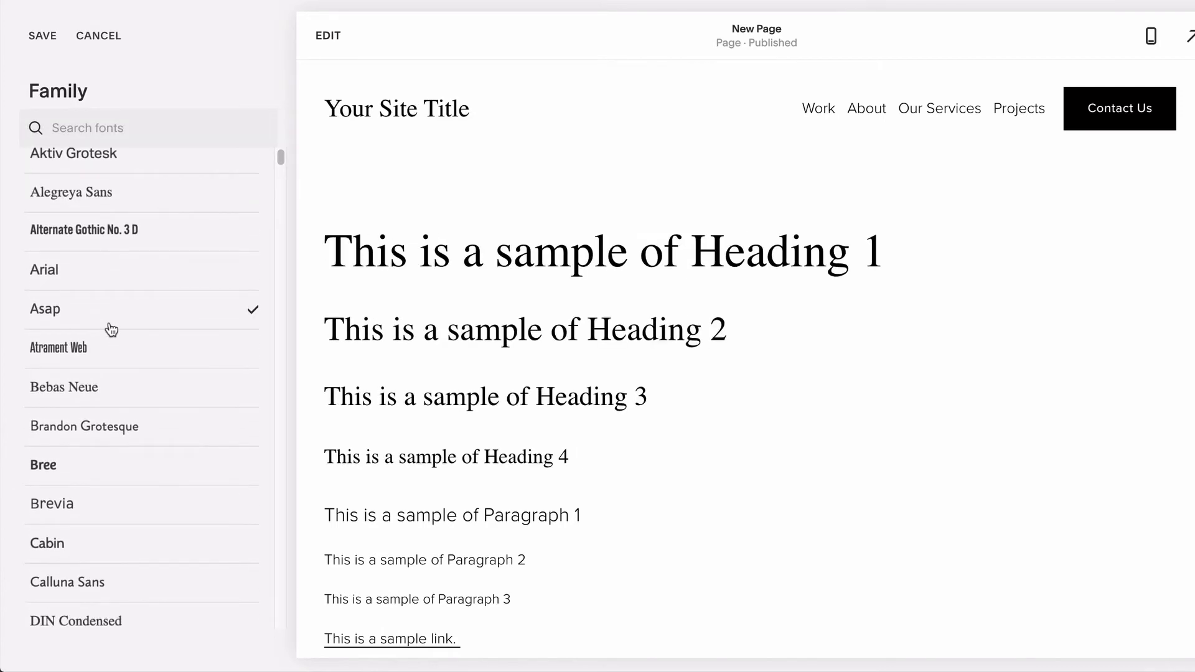
key("Escape")
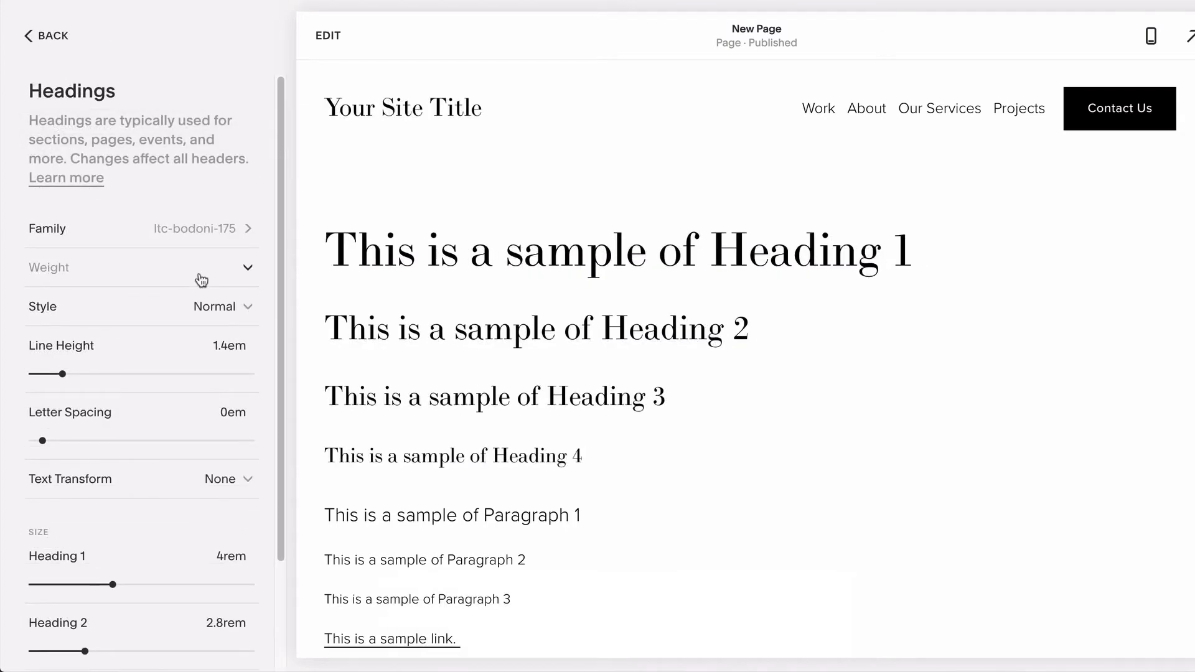
Step: Set heading weight to 400 and try Italic style before returning to Normal
left_click(201, 280)
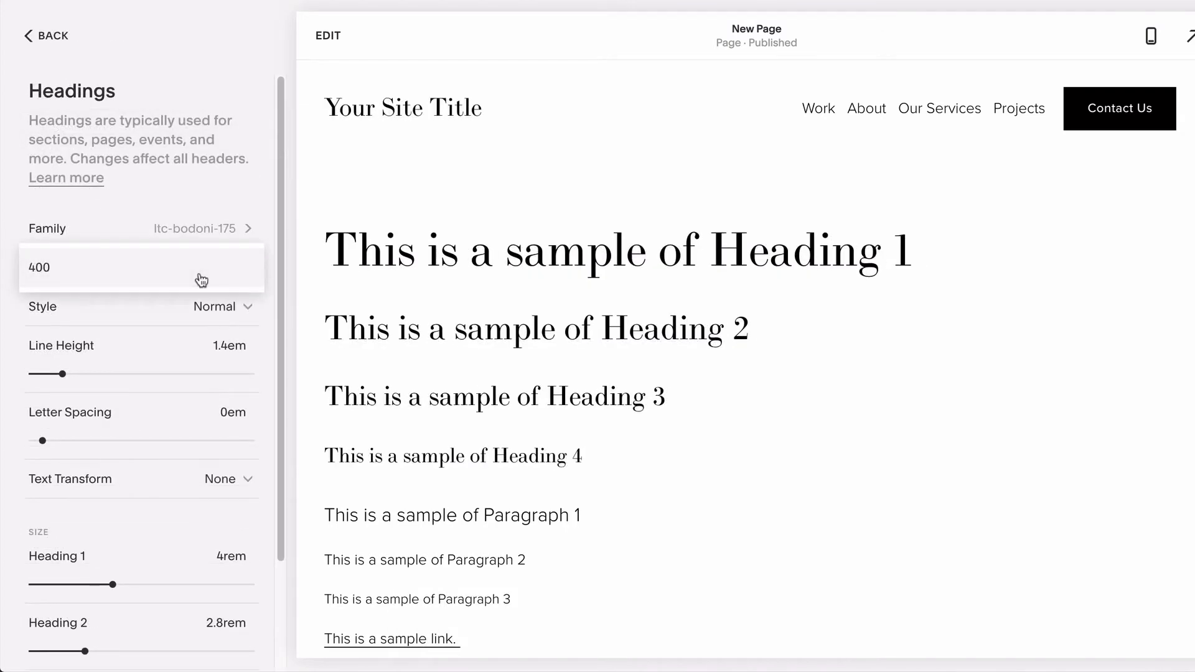
left_click(201, 280)
left_click(192, 308)
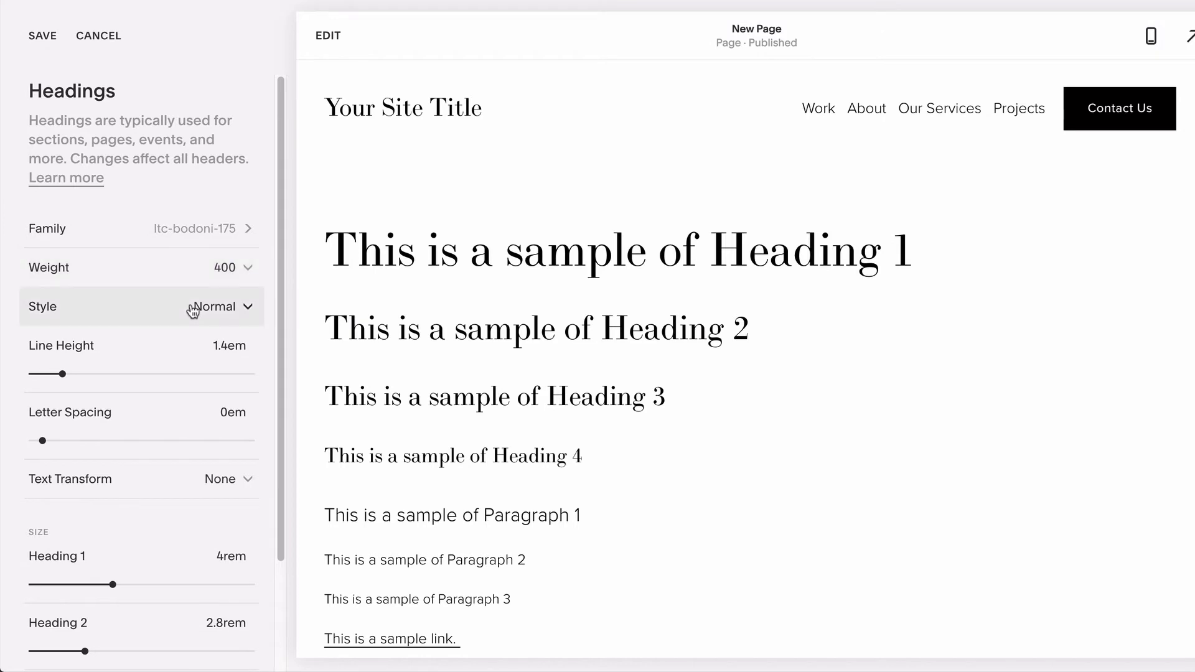
left_click(181, 344)
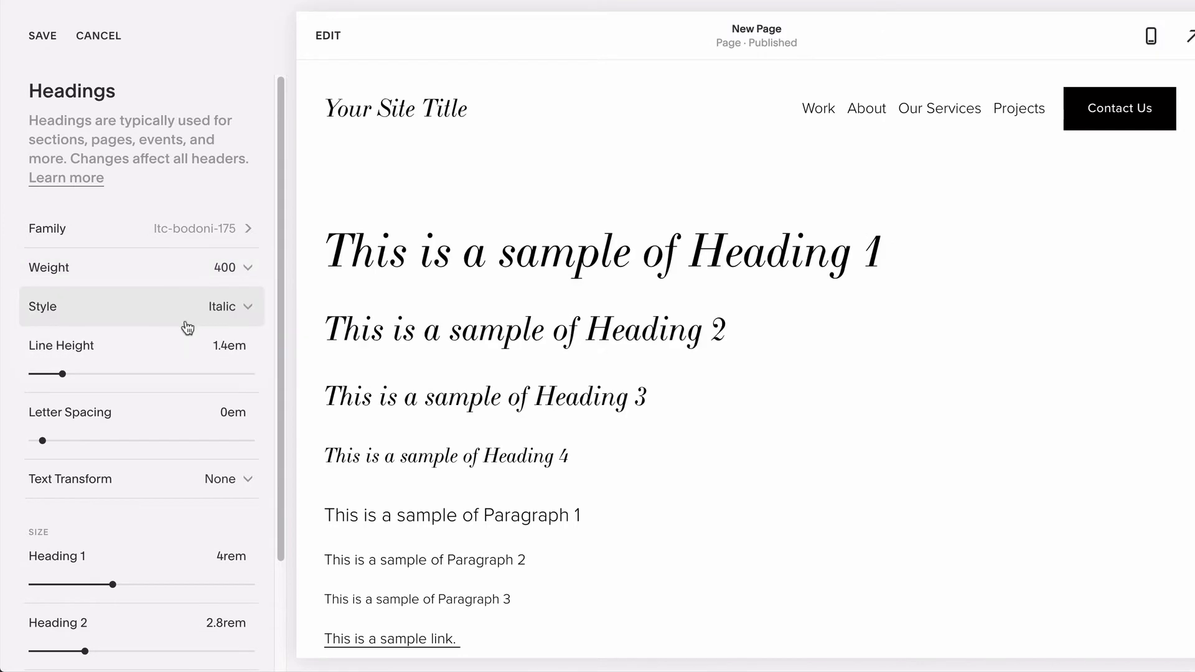
left_click(190, 320)
left_click(180, 284)
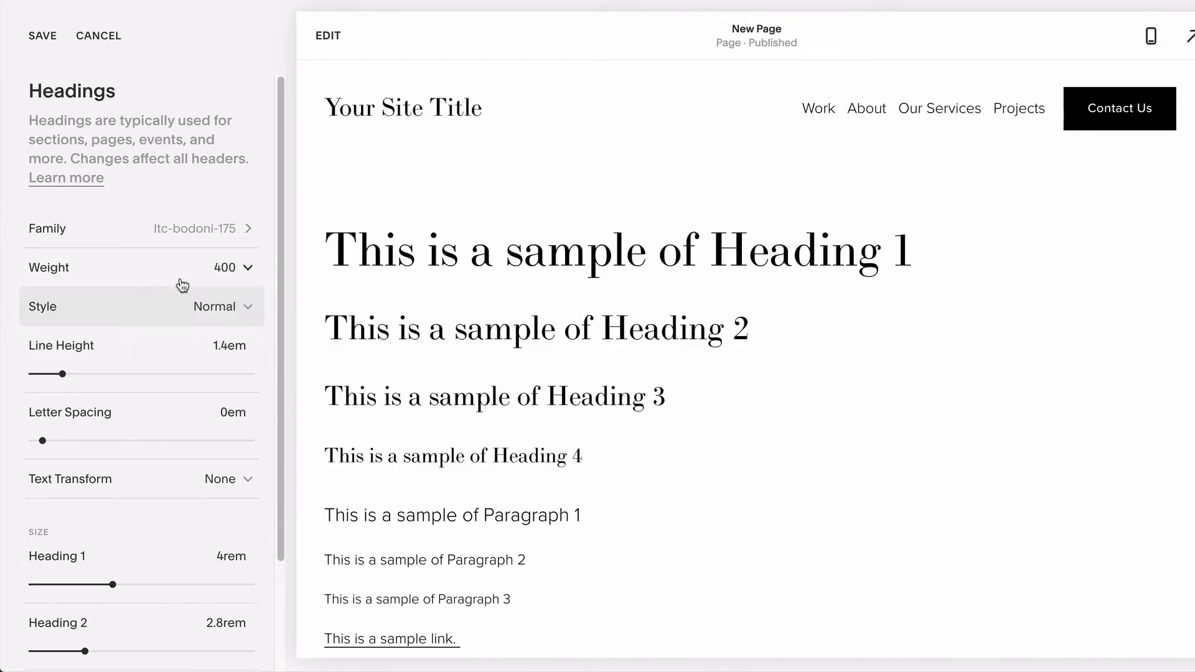
Step: Tighten heading line height to 0.8em and widen letter spacing to 0.06em
scroll(182, 285, "down", 1)
mouse_move(62, 328)
left_mouse_down()
mouse_move(84, 328)
mouse_move(38, 329)
mouse_move(49, 329)
left_mouse_up()
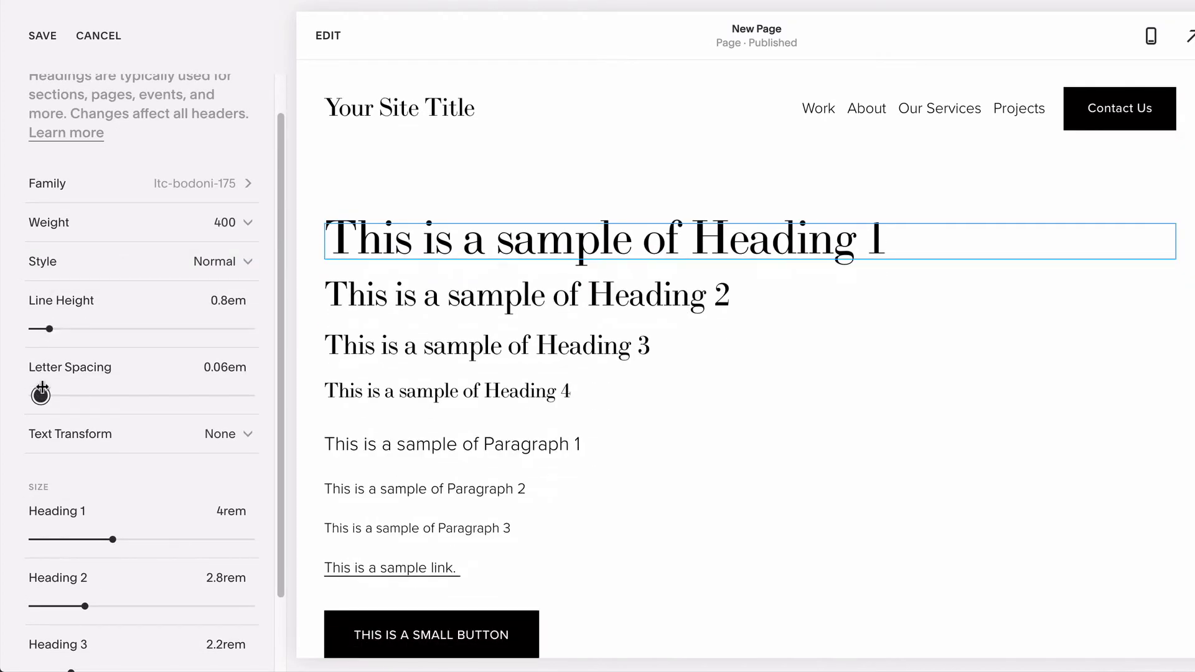
mouse_move(41, 390)
left_mouse_down()
mouse_move(83, 390)
mouse_move(43, 393)
left_mouse_up()
Step: Try Uppercase text transform on headings, then set it back to None
left_click(129, 443)
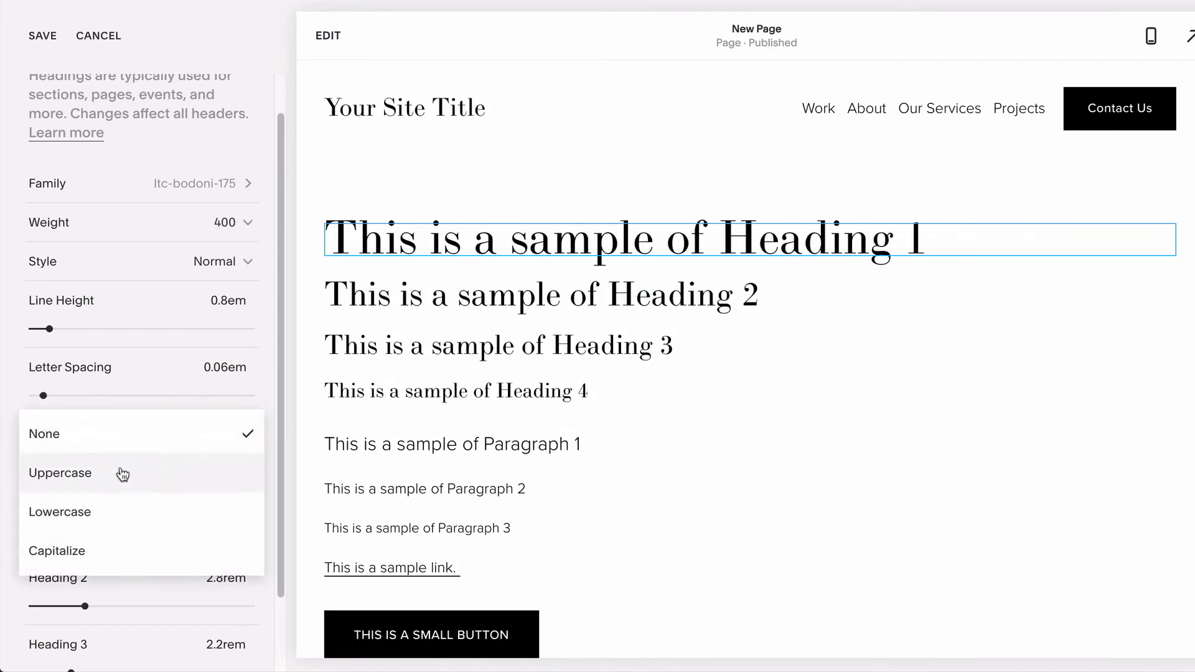
left_click(122, 474)
left_click(142, 444)
left_click(145, 412)
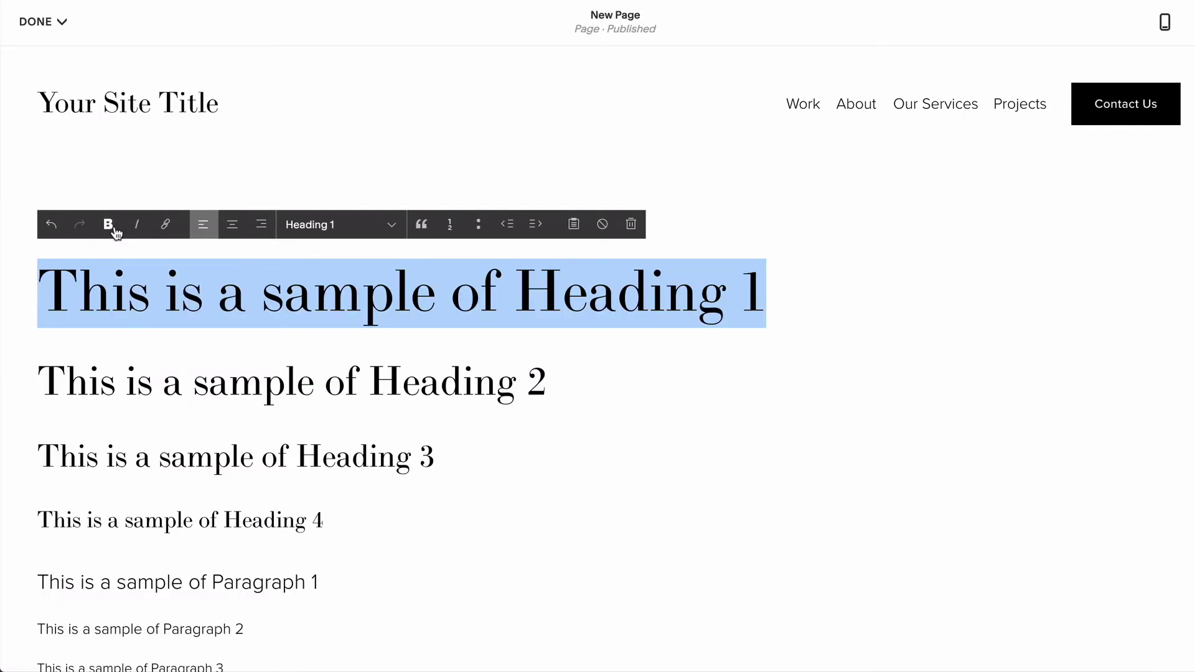
Step: Make Heading 1 bold and italic, then remove both so it stays plain
left_click(108, 225)
left_click(136, 225)
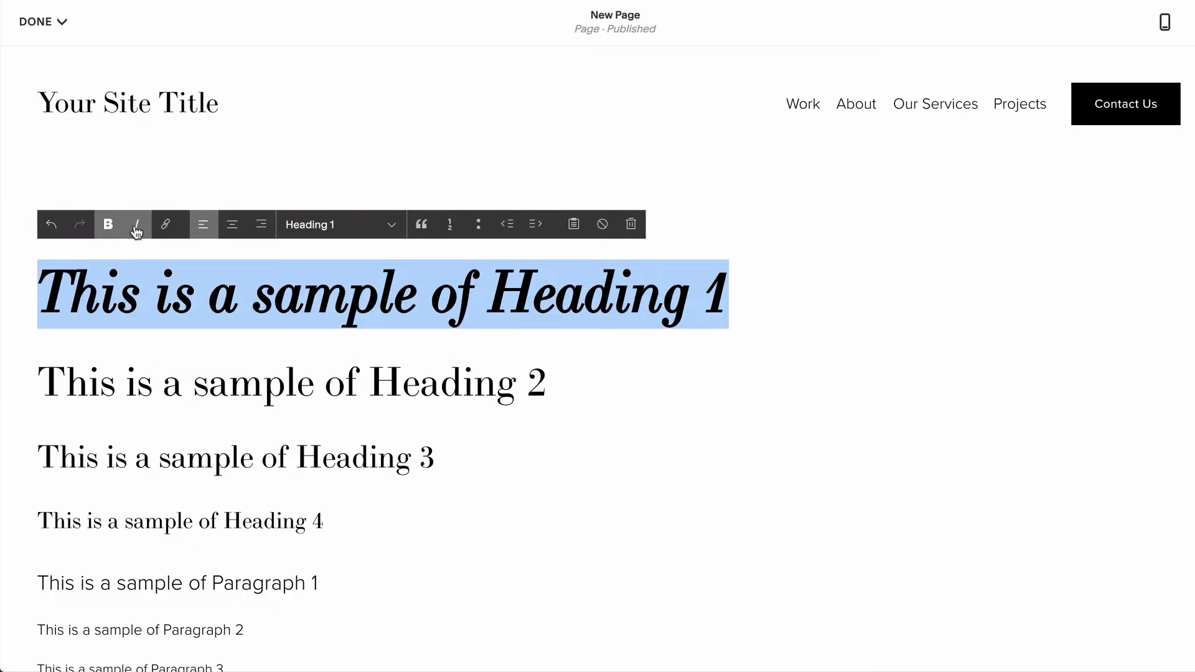
left_click(134, 226)
left_click(108, 225)
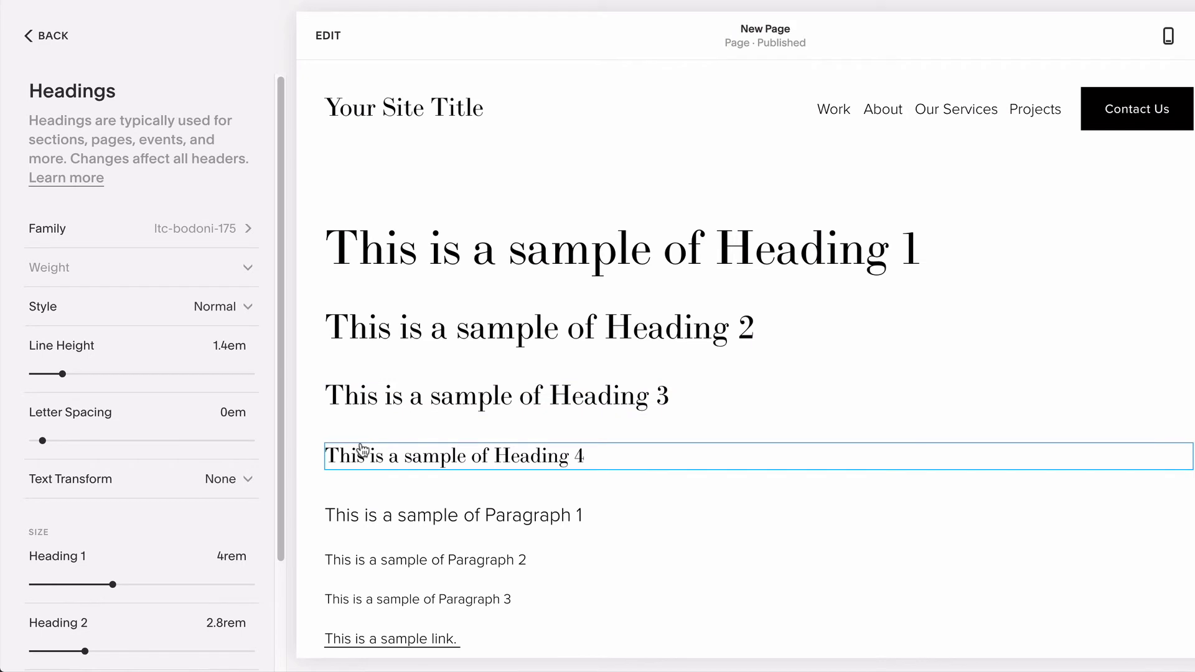
scroll(109, 448, "down", 2)
left_click_drag(113, 452, 160, 450)
left_click(116, 519)
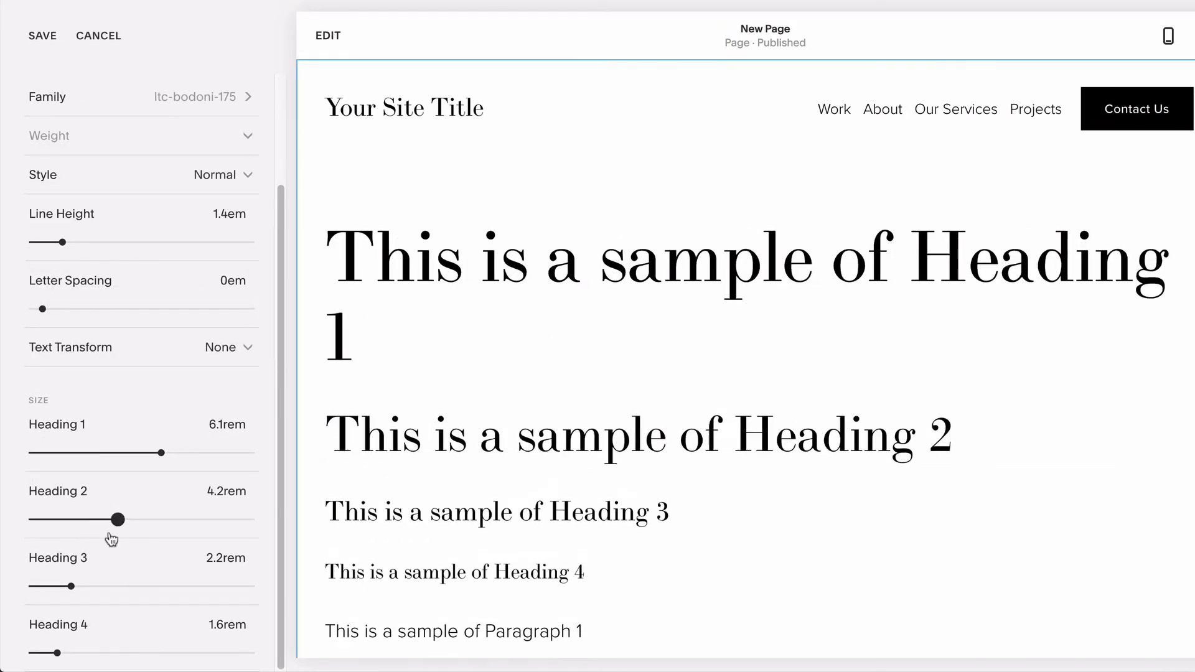
left_click_drag(75, 585, 95, 586)
left_click_drag(56, 652, 76, 652)
left_click(99, 39)
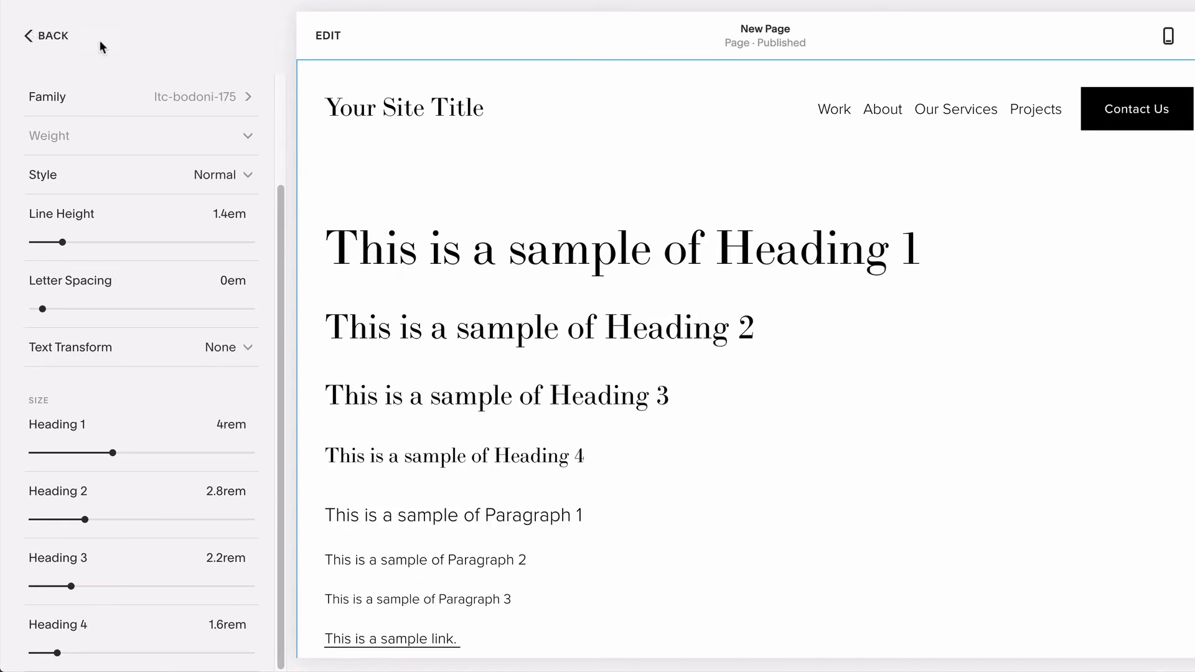
Step: Back on the Fonts overview, try smaller and larger base sizes, leaving it at 16px
left_click(61, 39)
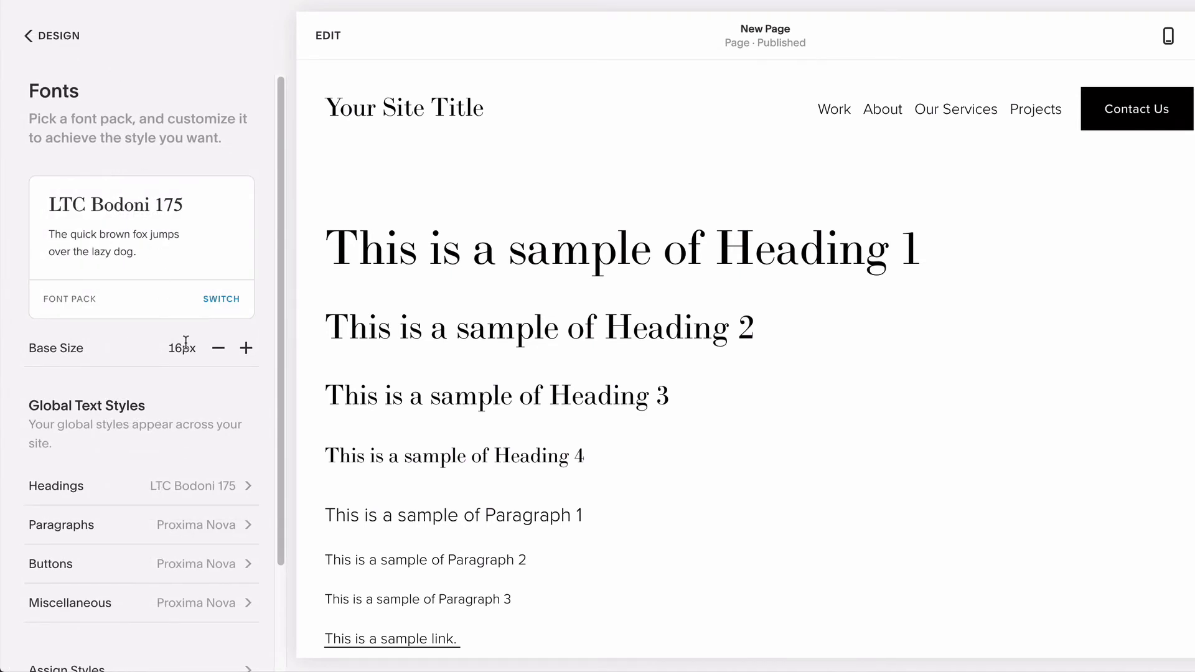
left_click(220, 350)
left_click(221, 350)
left_click(220, 349)
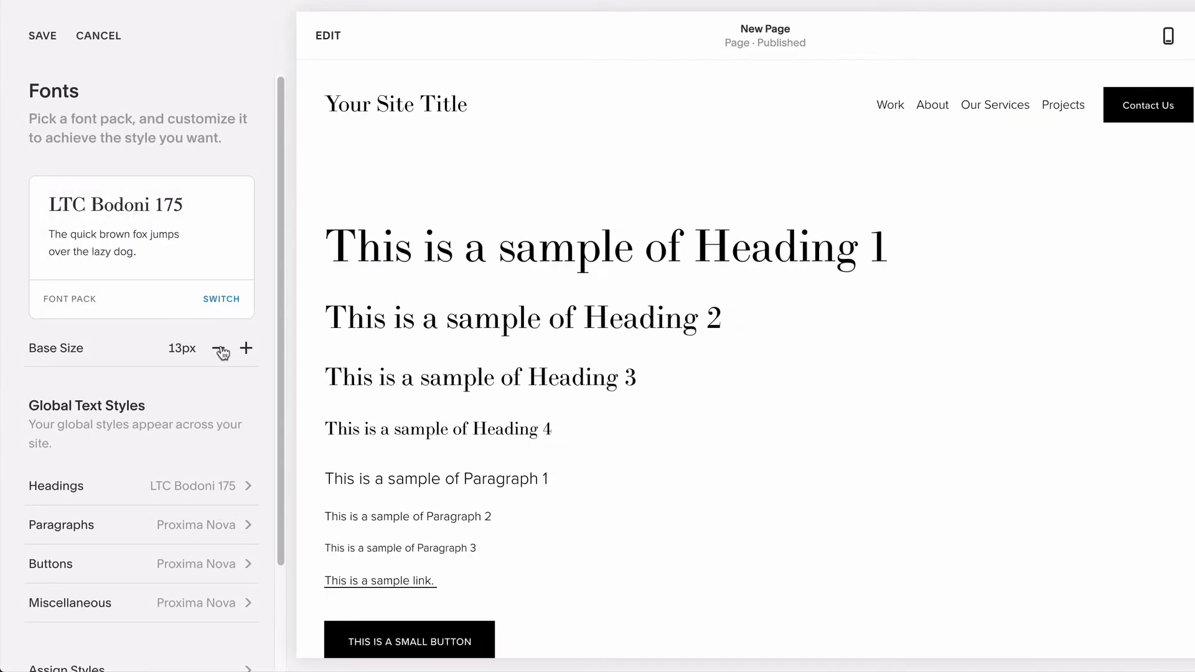
left_click(247, 349)
left_click(247, 350)
left_click(247, 350)
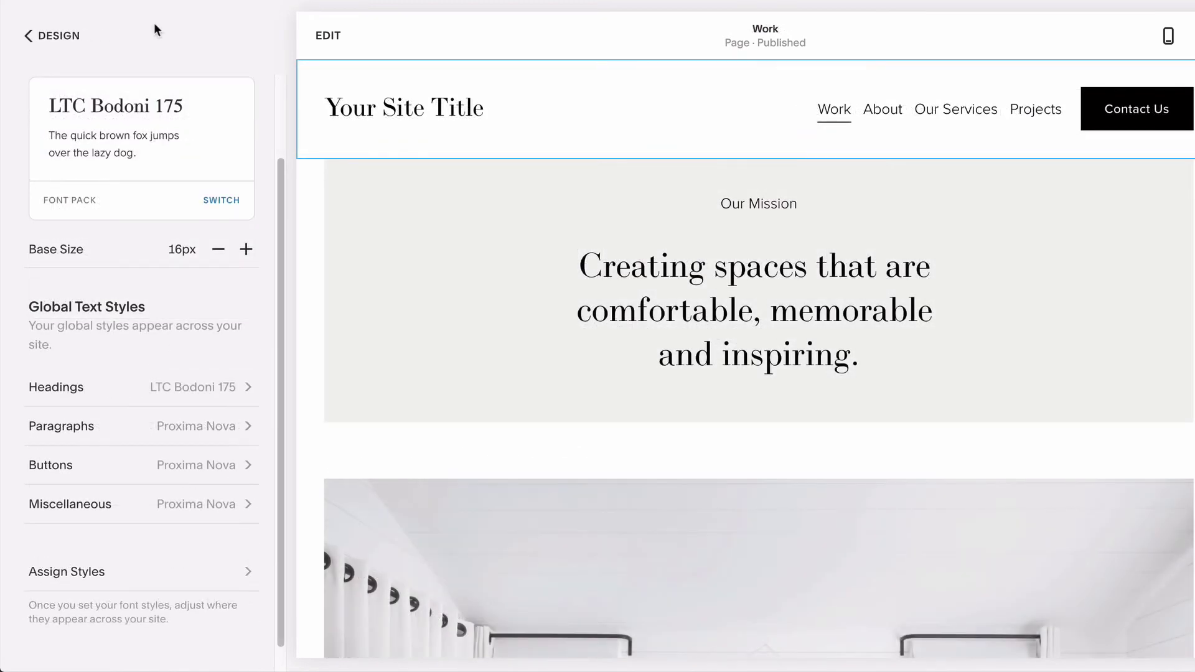
scroll(171, 345, "down", 1)
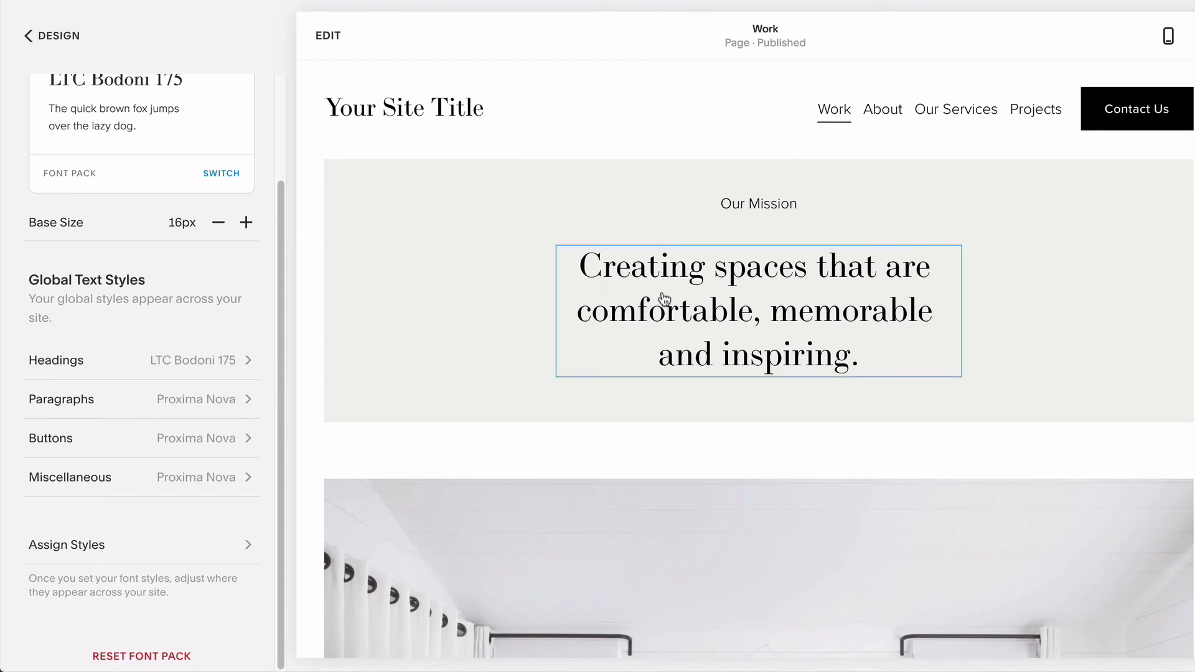
Step: Open style settings for the mission heading, the site title, then the navigation links
left_click(664, 300)
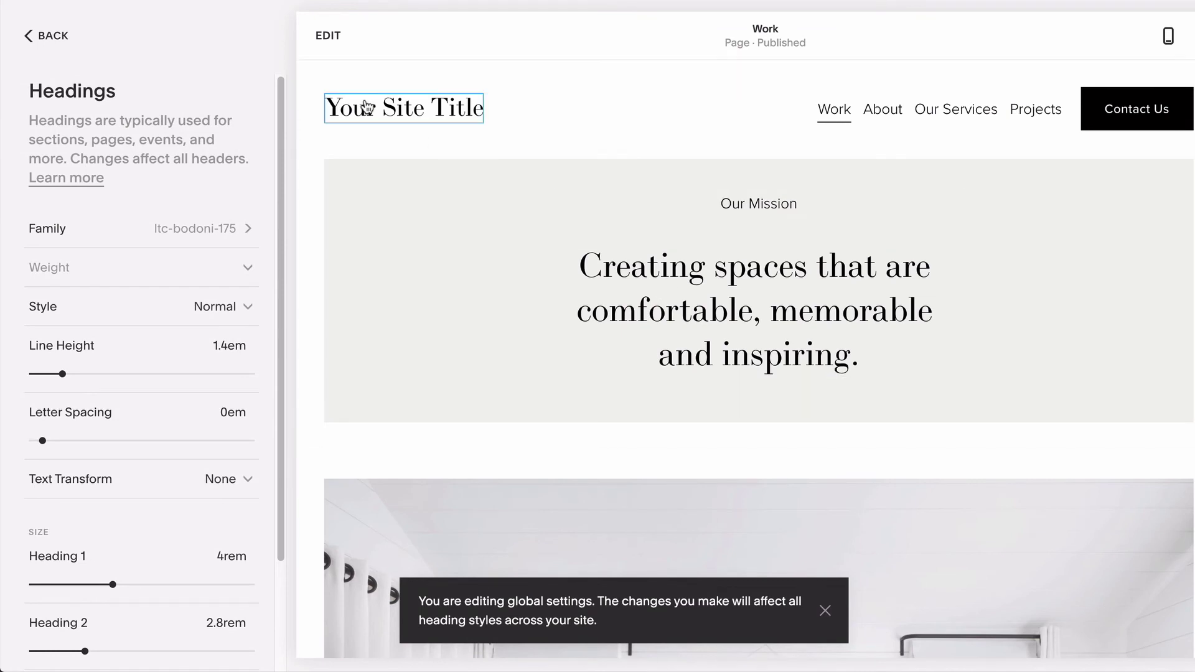
left_click(367, 107)
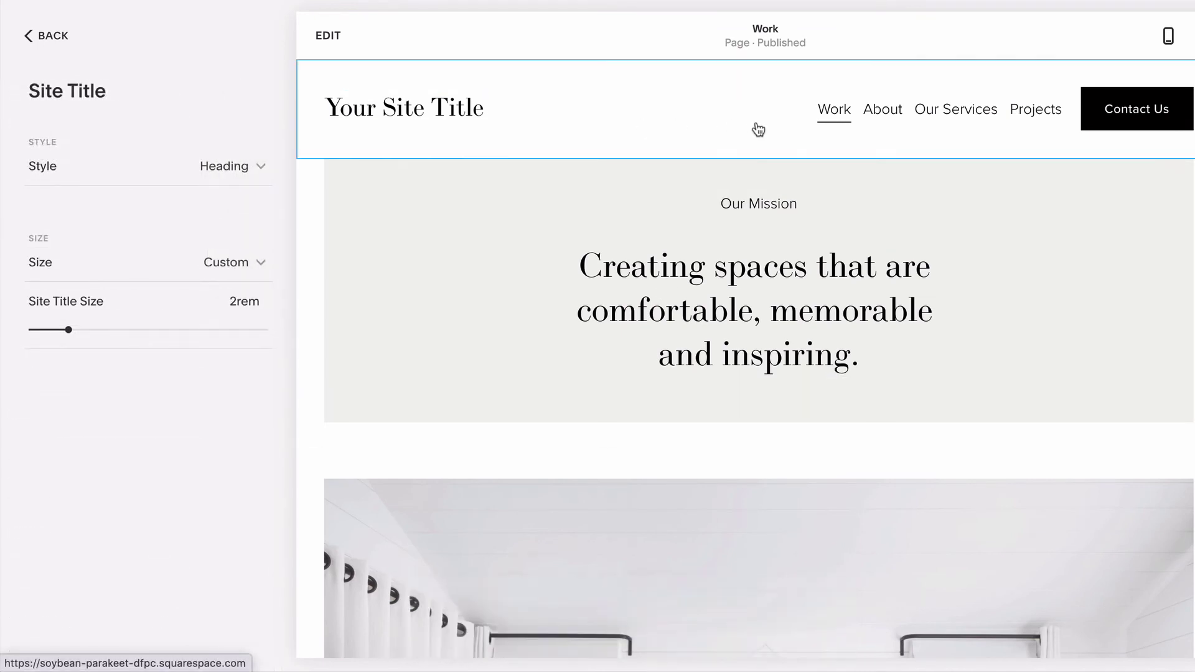
left_click(825, 117)
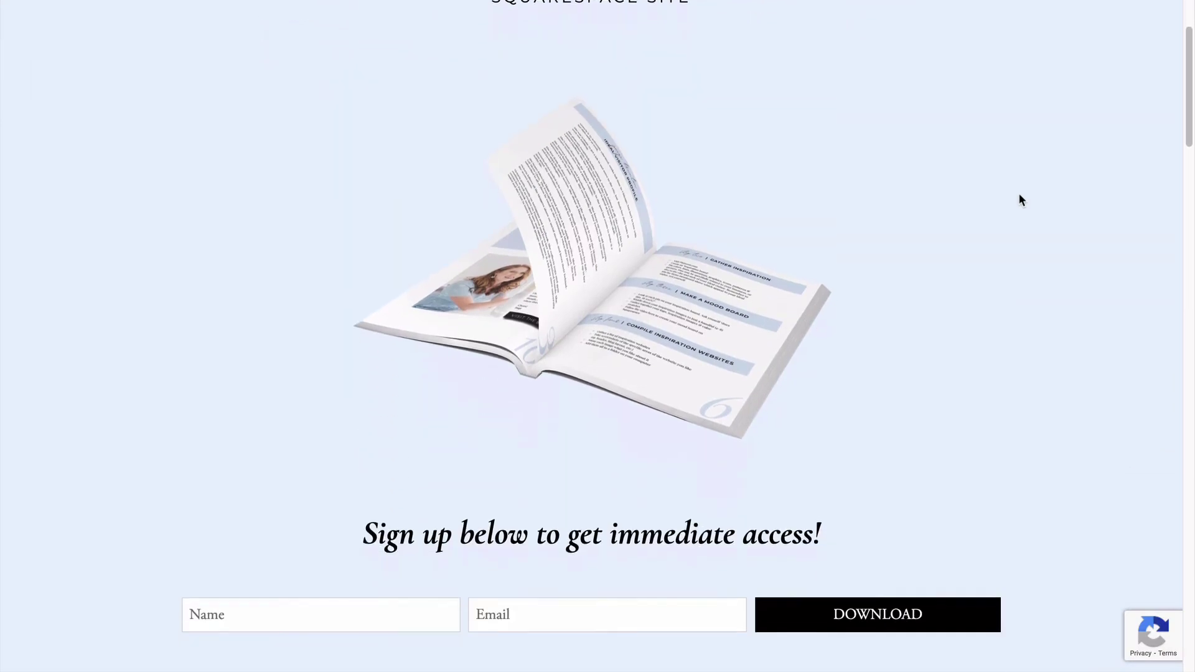
Step: Scroll down the workbook landing page to reach the name-and-email sign-up form
scroll(1018, 195, "down", 10)
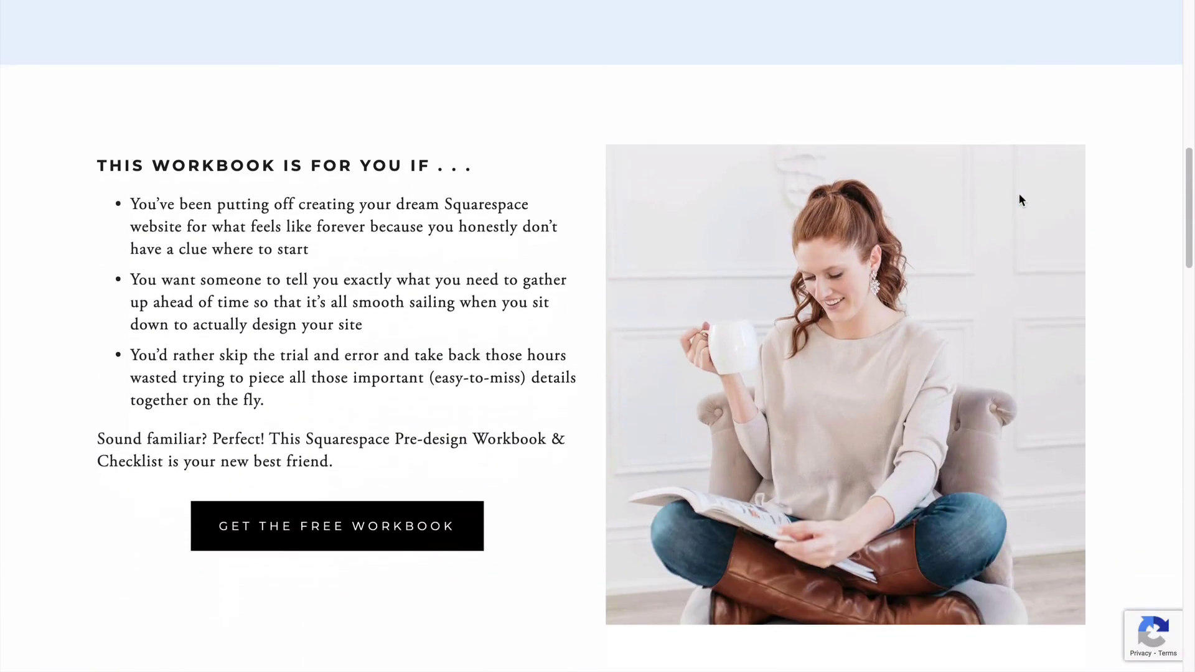
scroll(1018, 195, "down", 8)
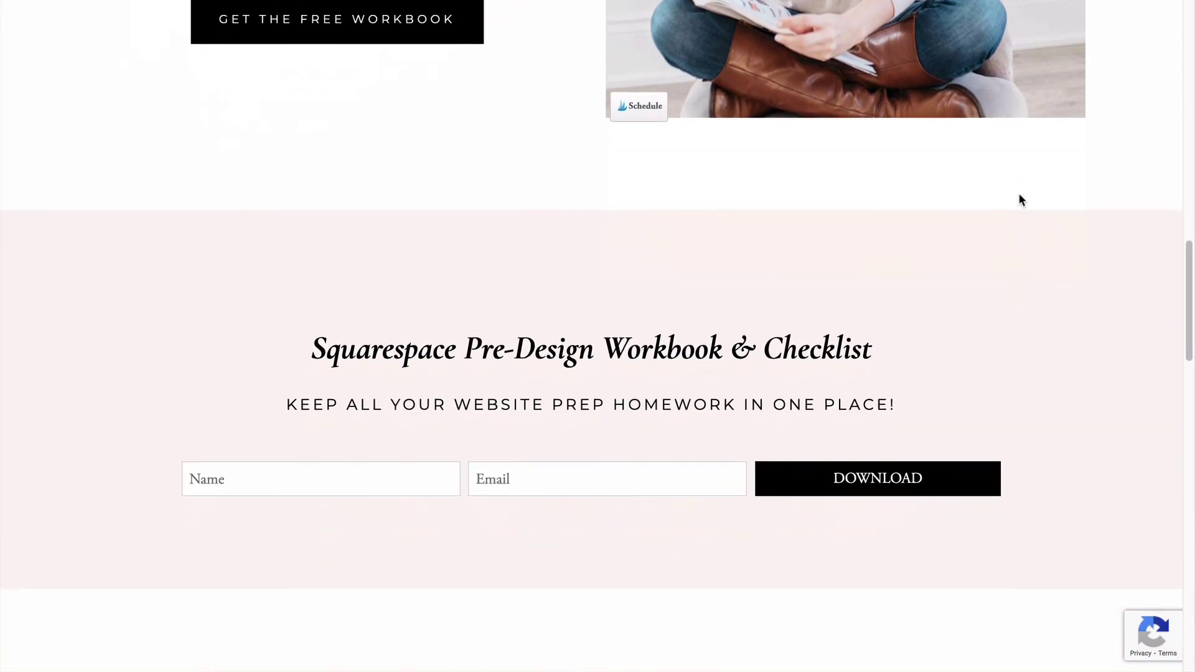
scroll(1019, 197, "down", 10)
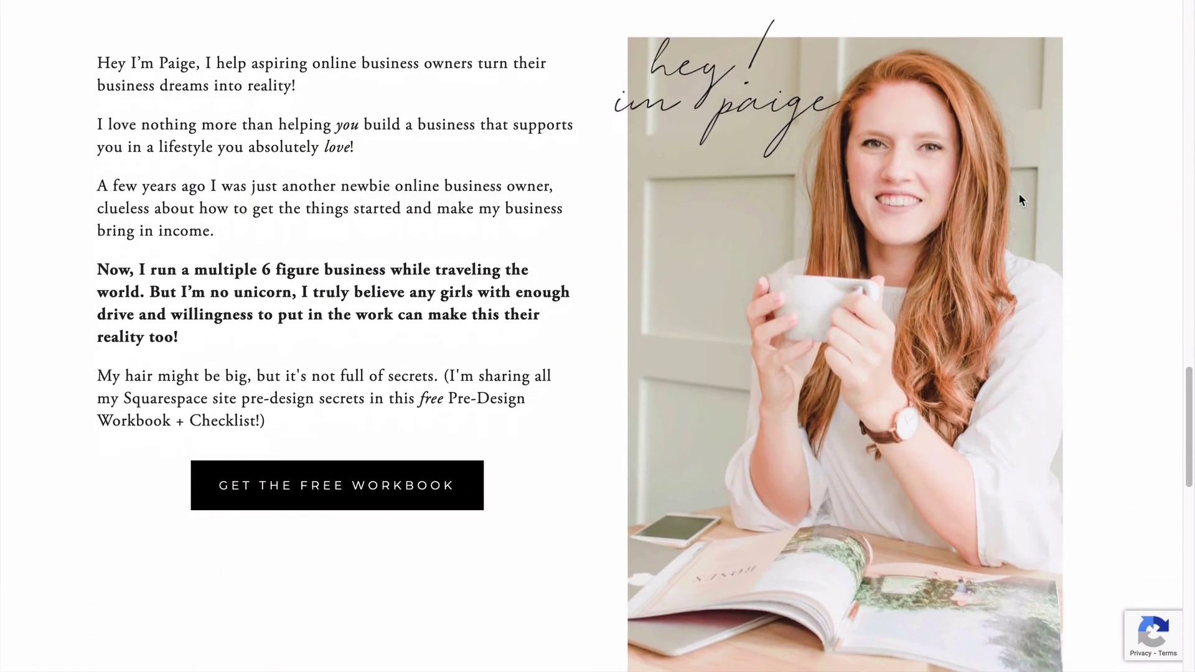
scroll(1019, 199, "down", 12)
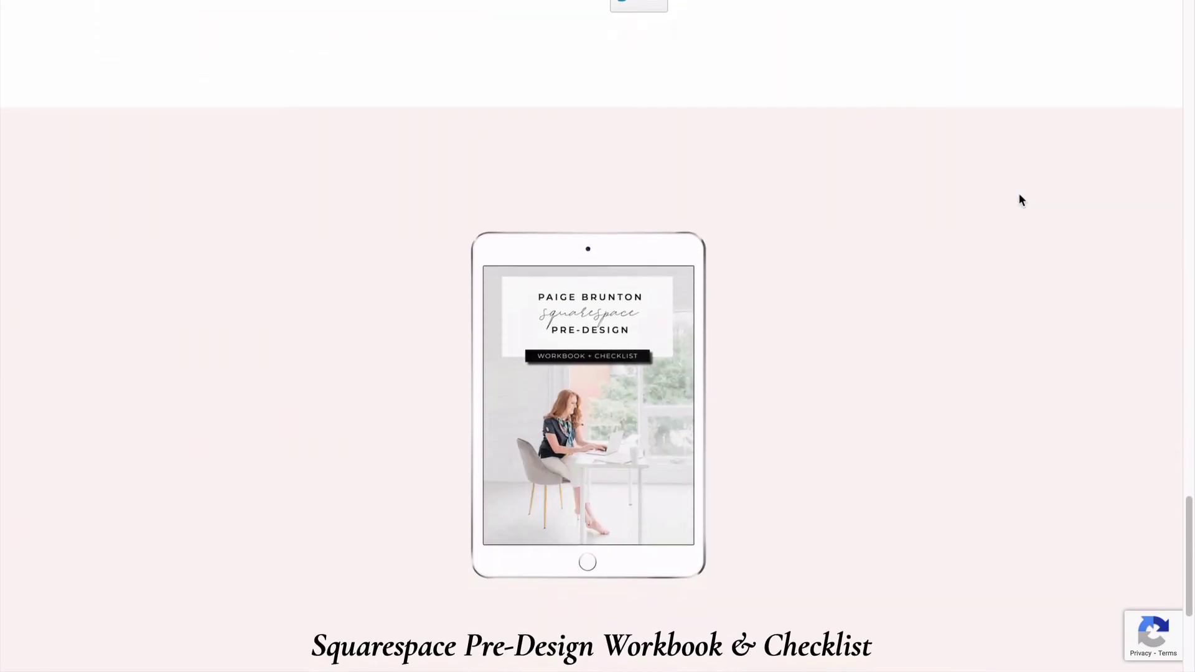